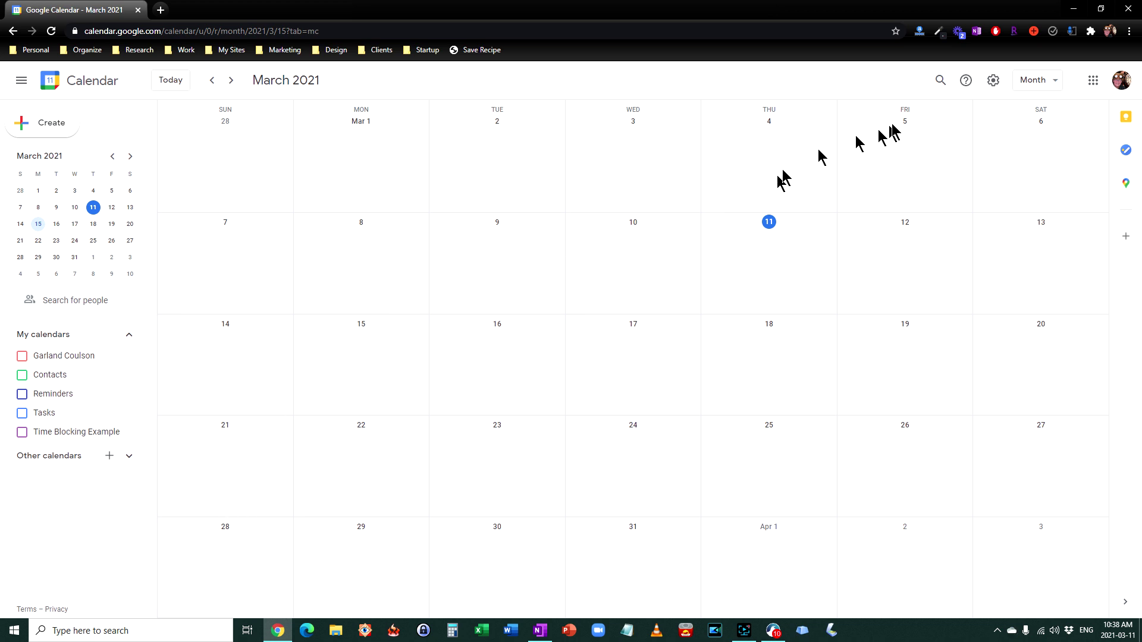
# Switch to the week view and create a new calendar named "Time Blocks 2", returning to the calendar grid.
pyautogui.click(1031, 88)
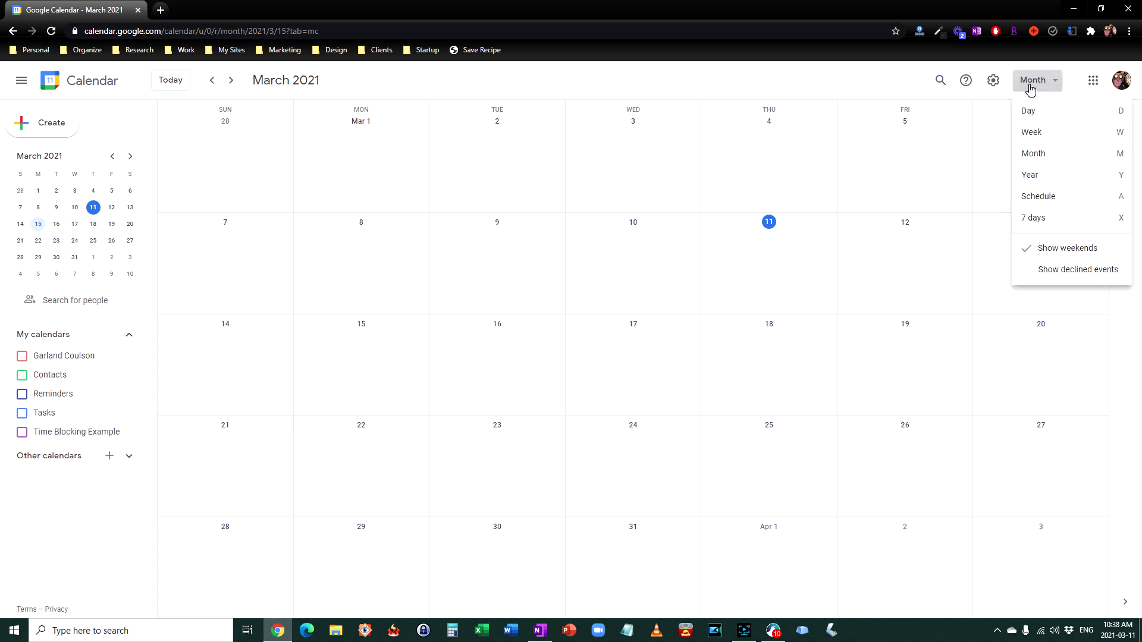
pyautogui.click(1030, 132)
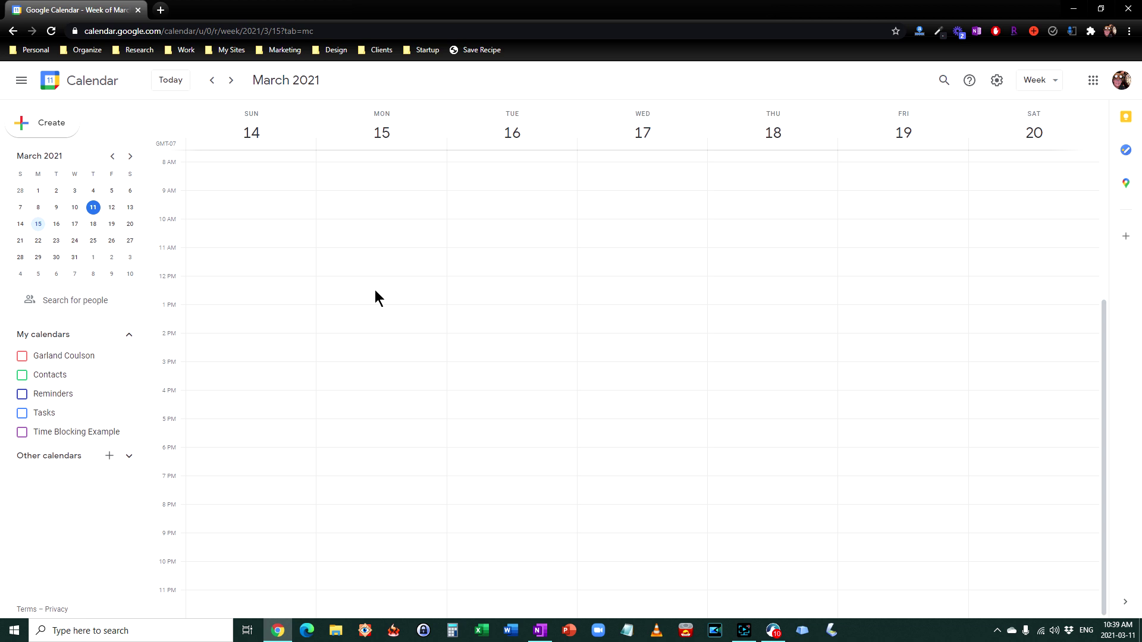
pyautogui.click(110, 456)
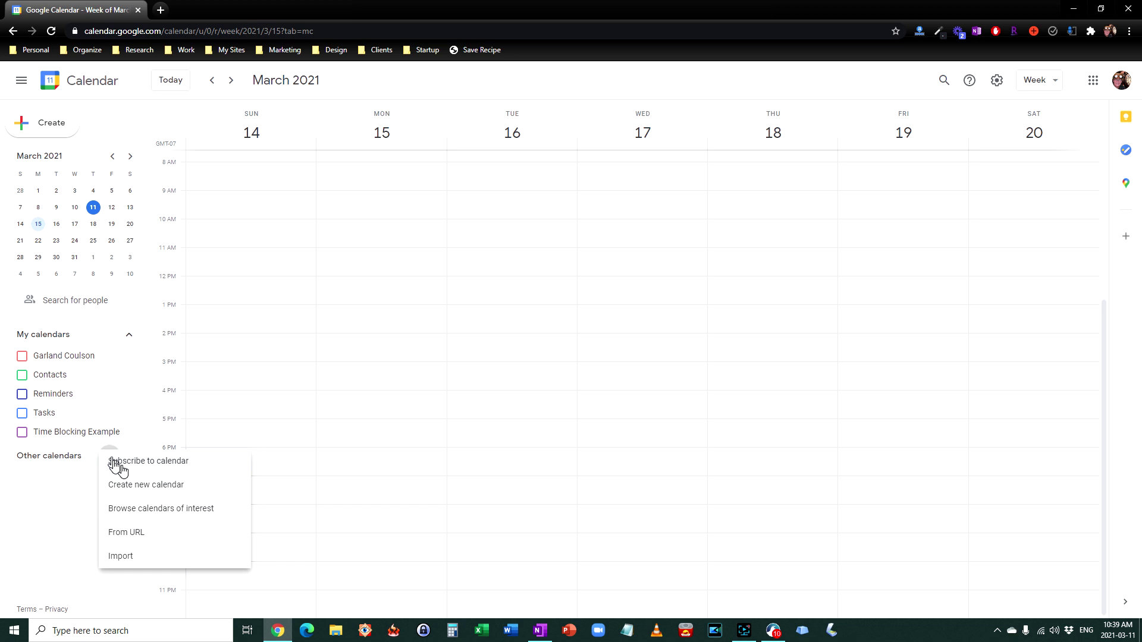
pyautogui.click(139, 485)
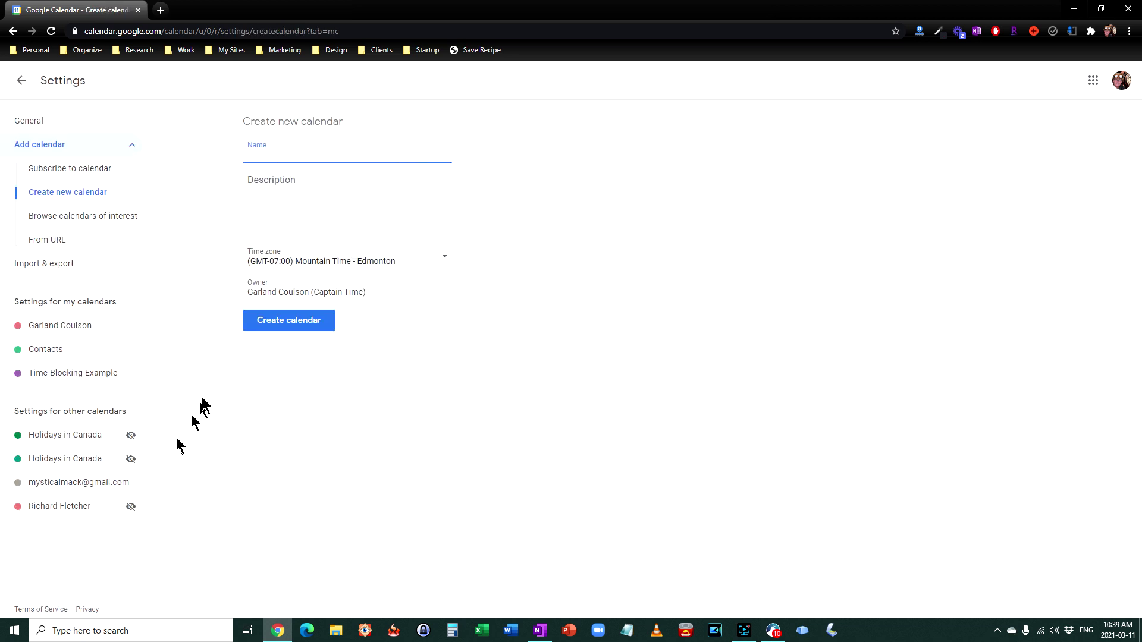
pyautogui.write('Time Blocks 2')
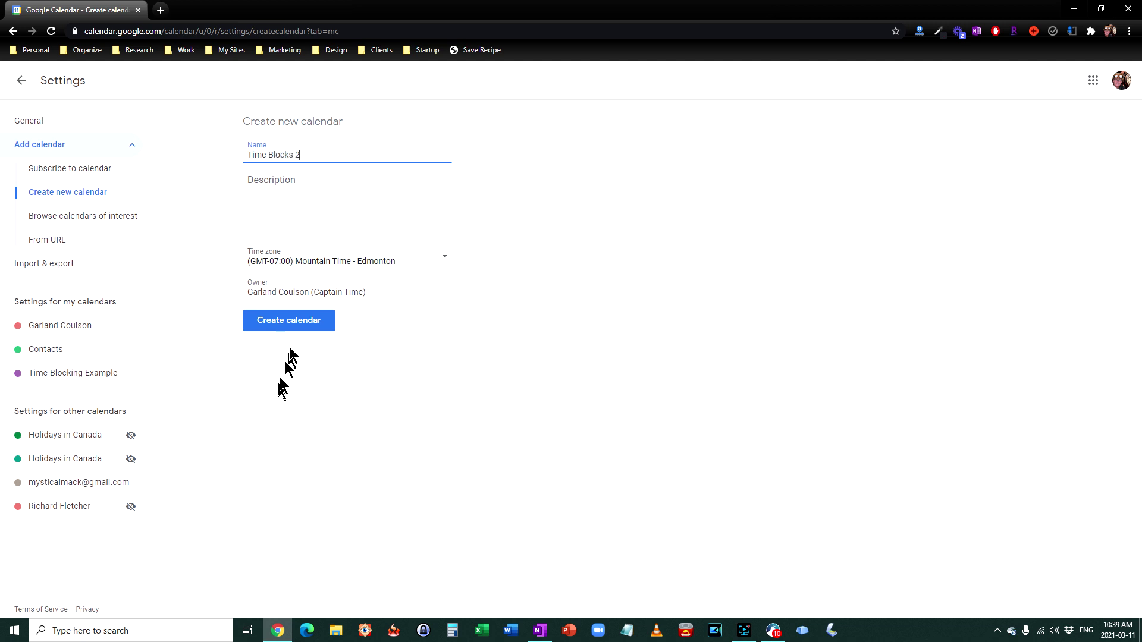
pyautogui.click(292, 324)
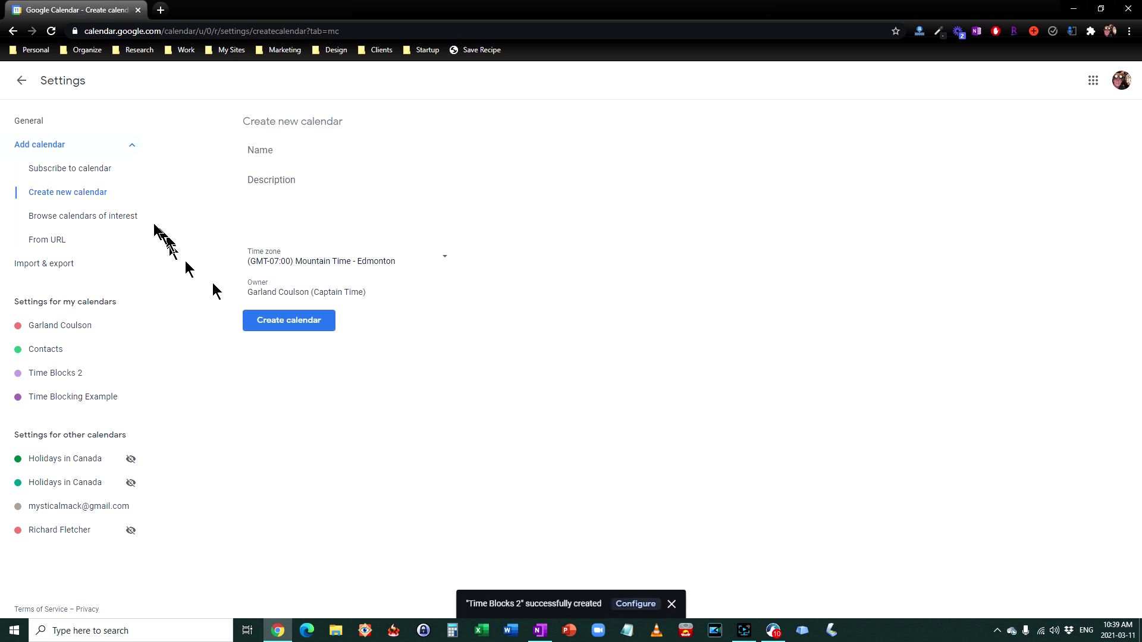
pyautogui.click(22, 81)
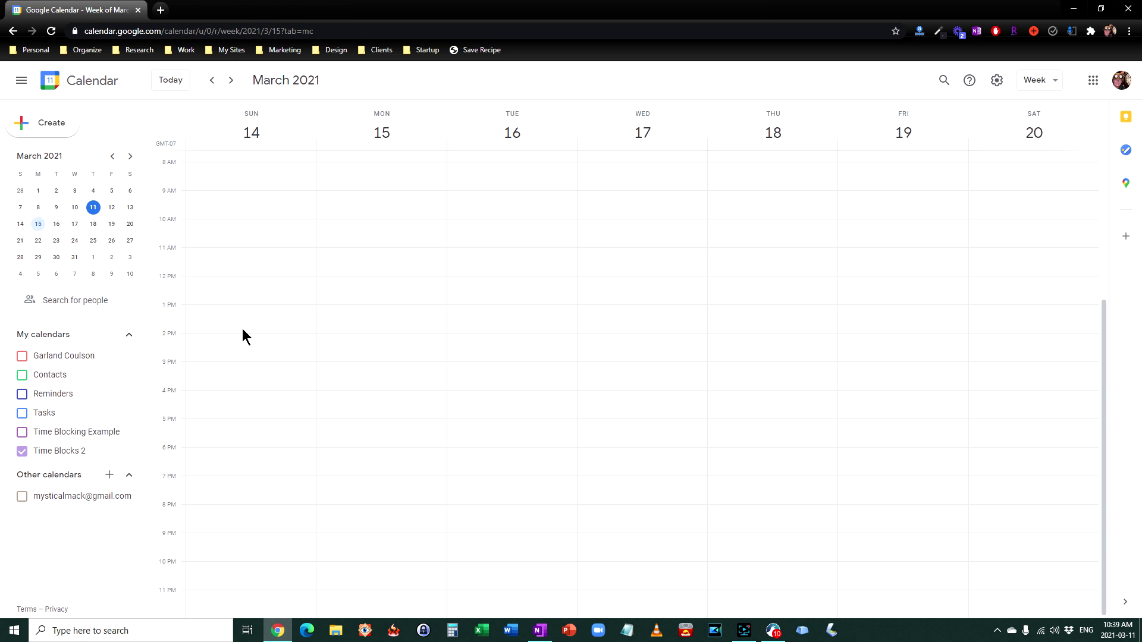
# Start a new event titled "Lunch/Exercise" in the Time Blocks 2 calendar and date it Monday, March 15.
pyautogui.click(249, 288)
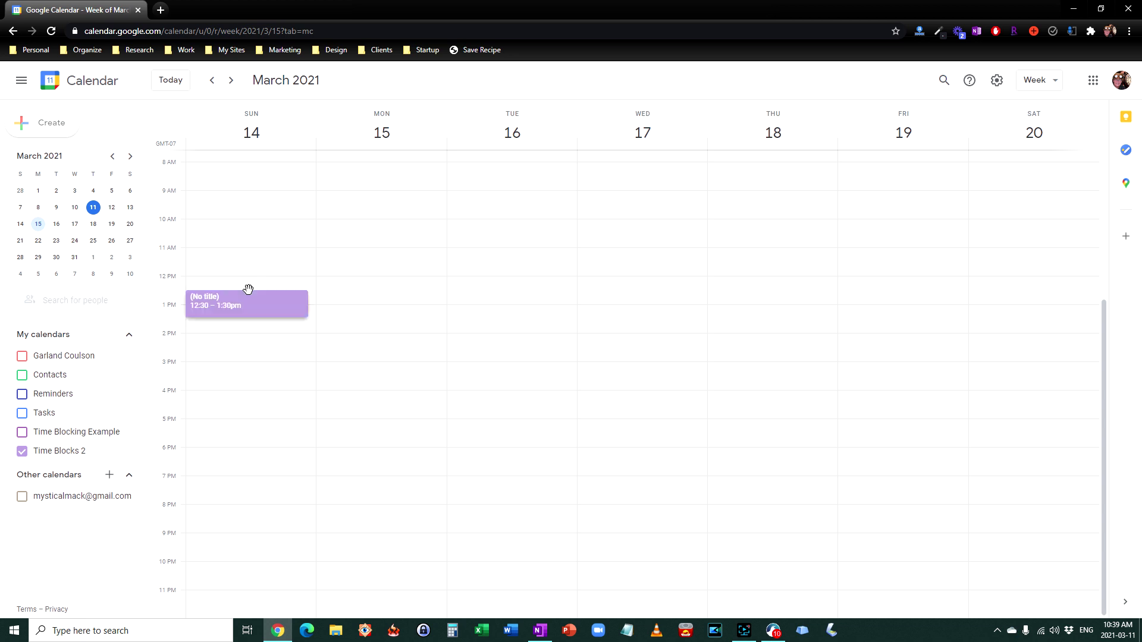
pyautogui.write('Lunch')
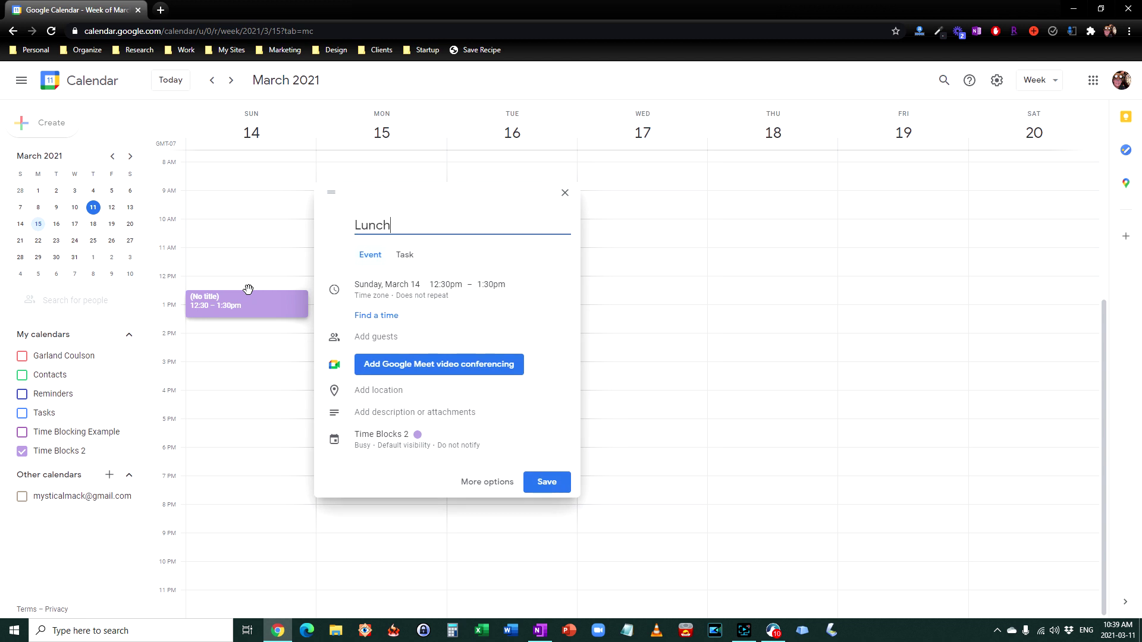
pyautogui.write('/Exercise')
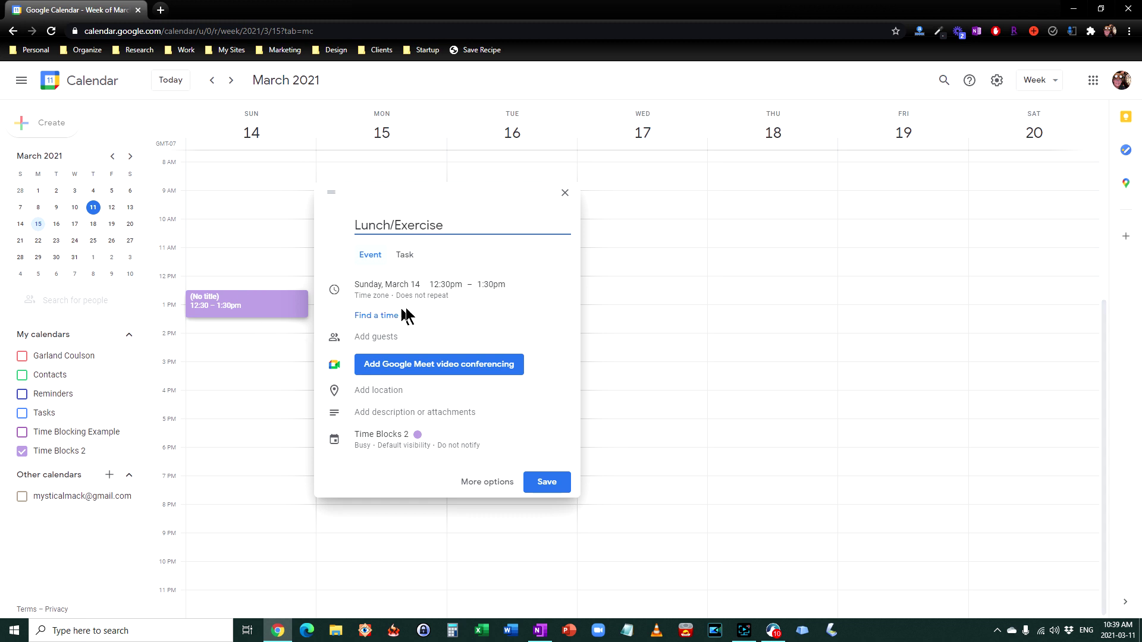
pyautogui.click(416, 294)
pyautogui.click(400, 286)
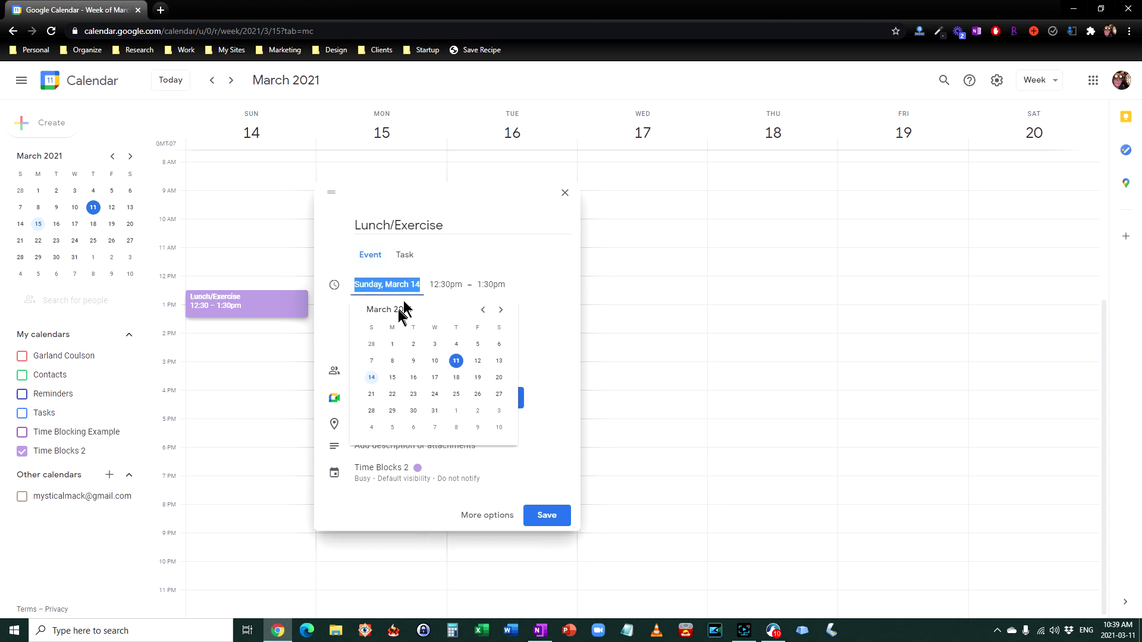
pyautogui.click(392, 377)
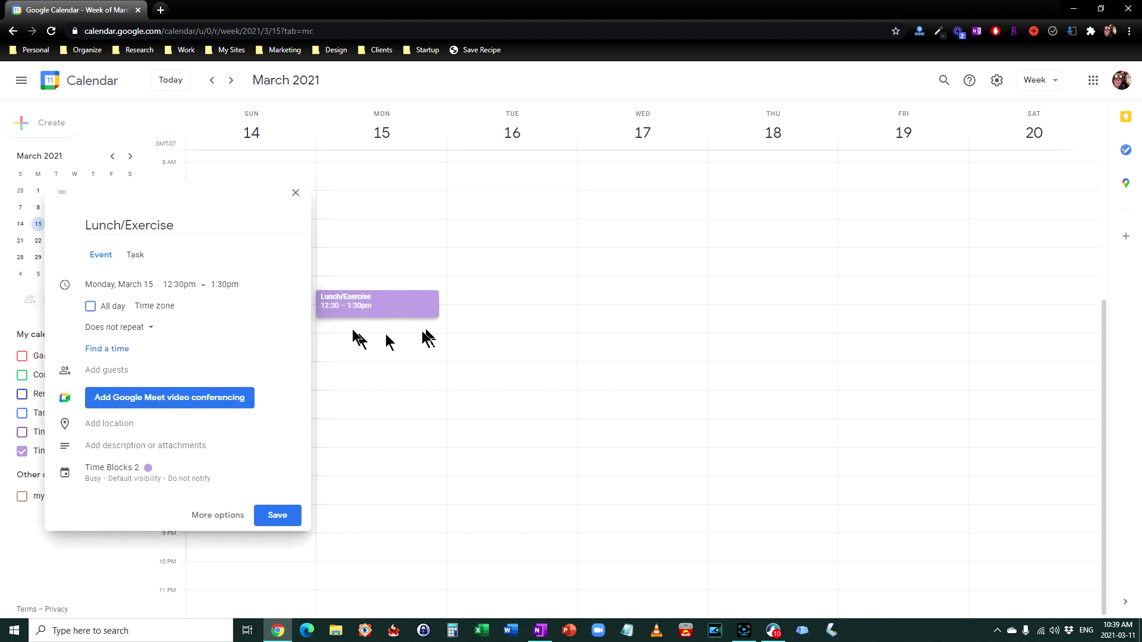
# Set the Lunch/Exercise event to start at 12:00pm, repeat it every weekday (Monday to Friday), and save it.
pyautogui.click(189, 286)
pyautogui.click(191, 310)
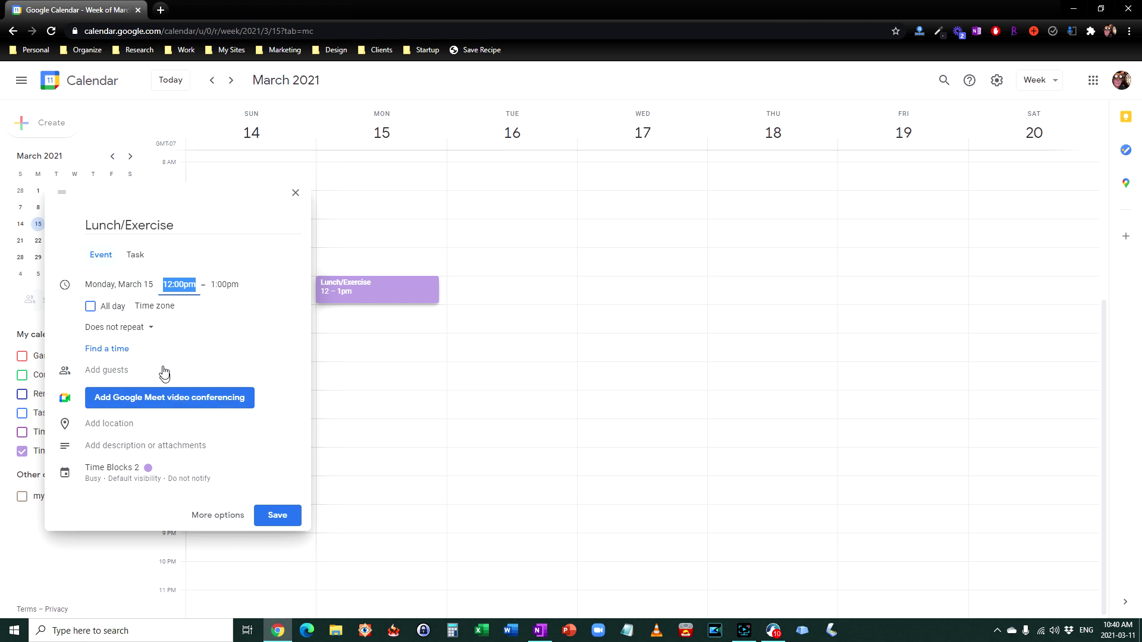
pyautogui.click(152, 331)
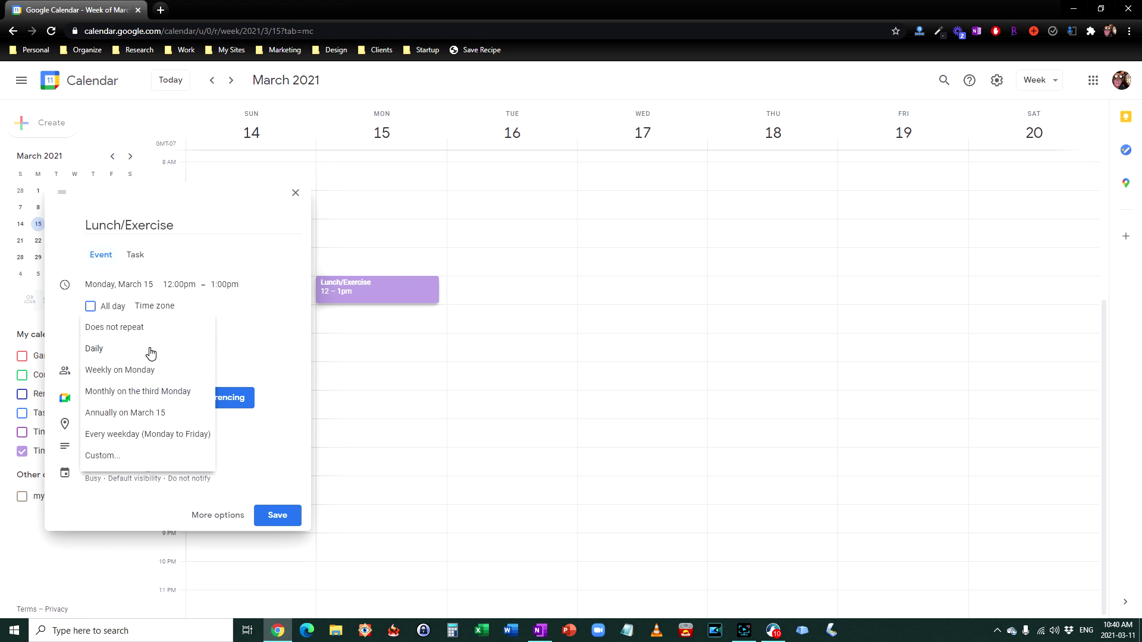
pyautogui.click(134, 437)
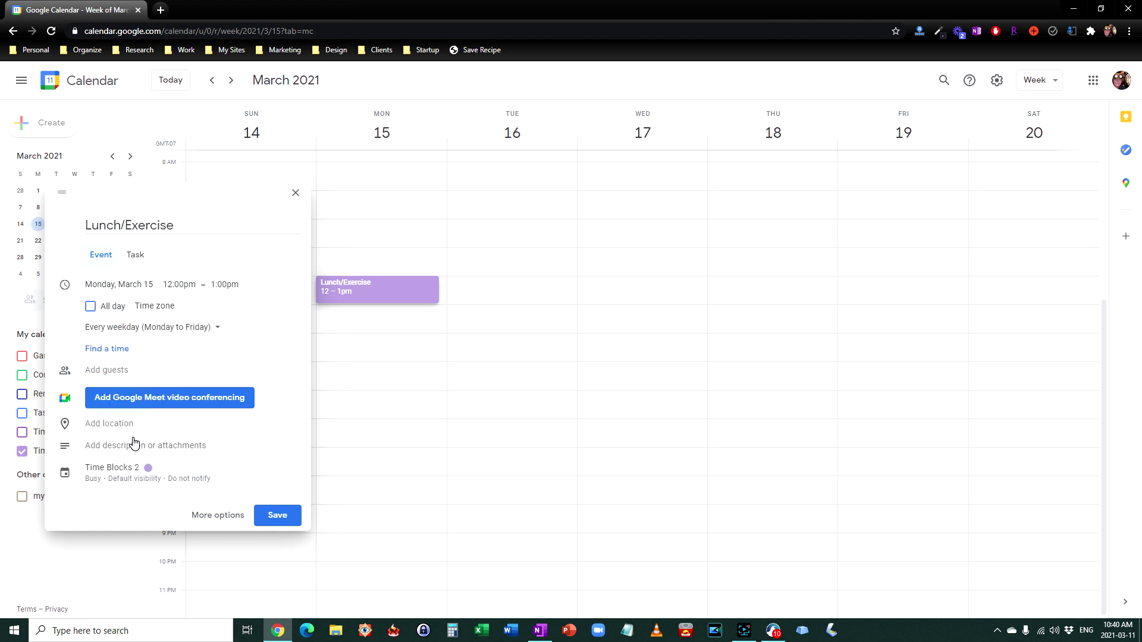
pyautogui.click(266, 515)
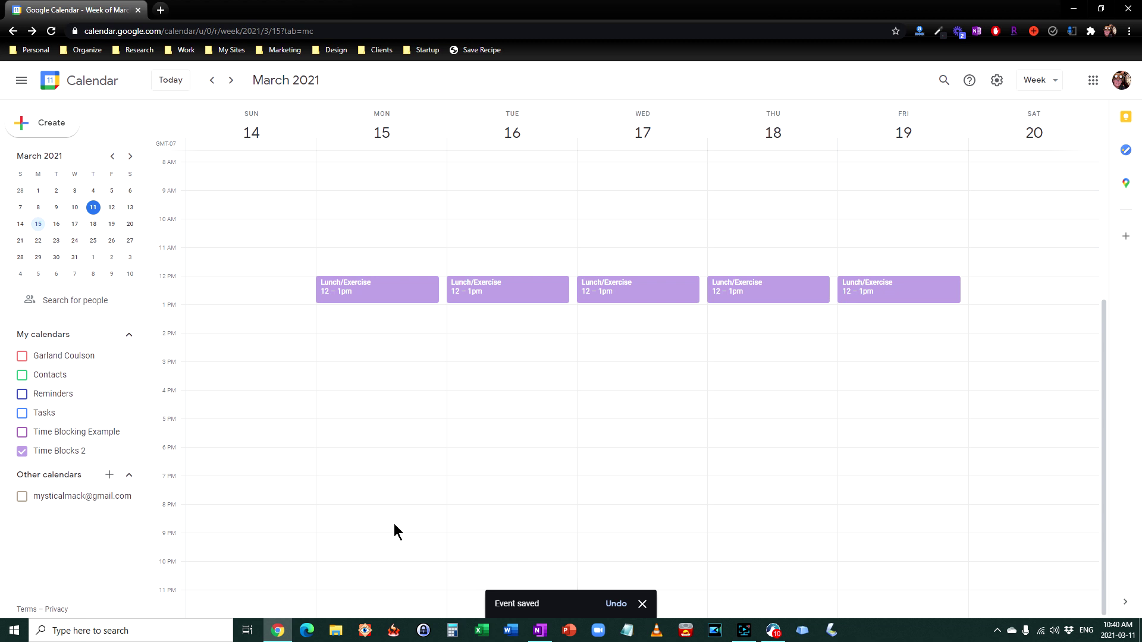
# Start a new event titled "Planning" on Monday, March 15, with a start time of 4:00pm.
pyautogui.click(341, 406)
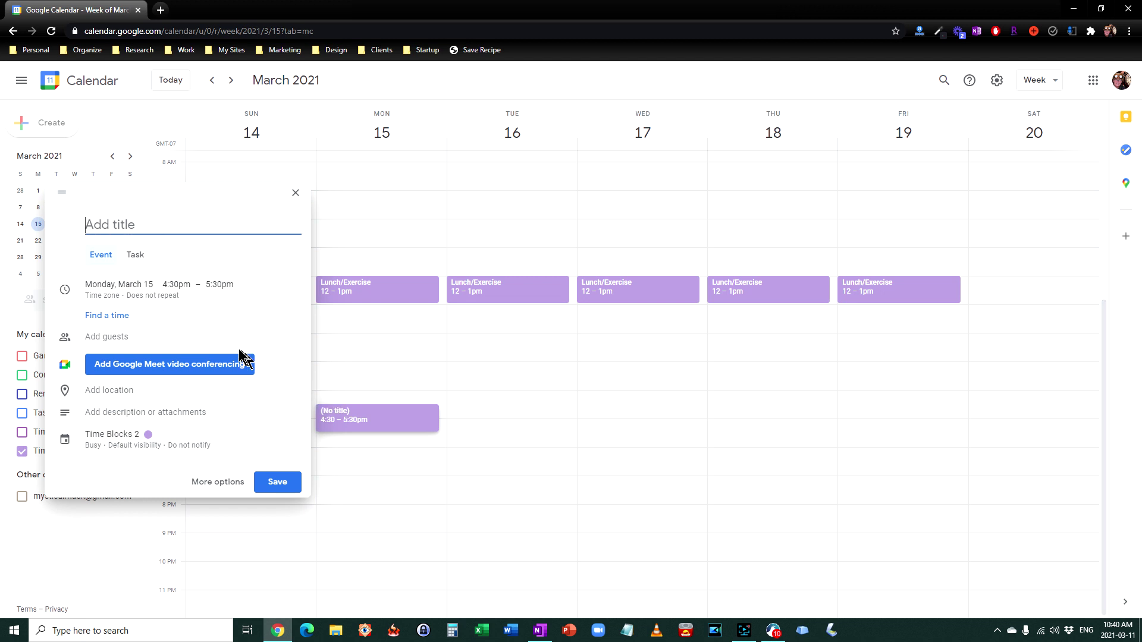
pyautogui.write('Planning')
pyautogui.click(172, 286)
pyautogui.click(179, 310)
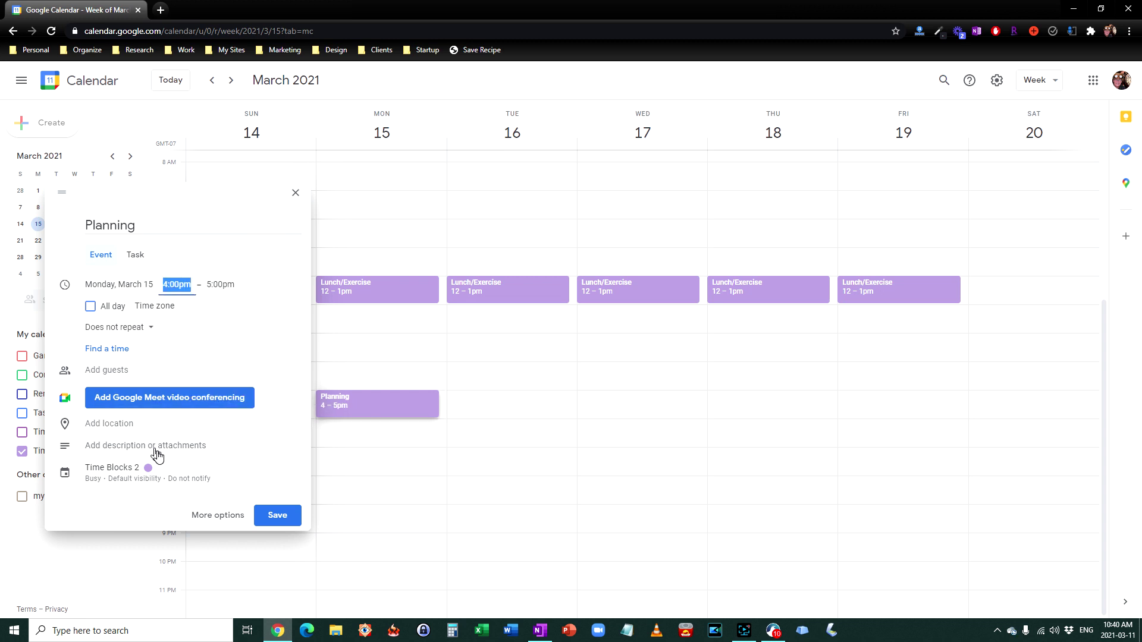
# Color the Planning event light blue and save it as repeating every weekday (Monday to Friday).
pyautogui.click(150, 475)
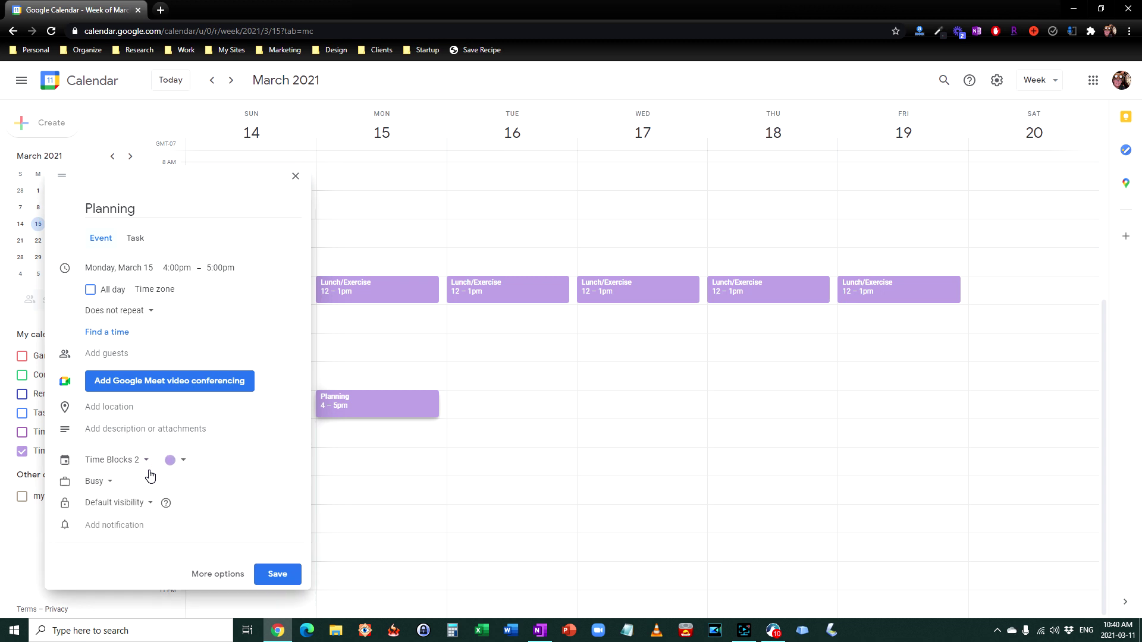
pyautogui.click(169, 462)
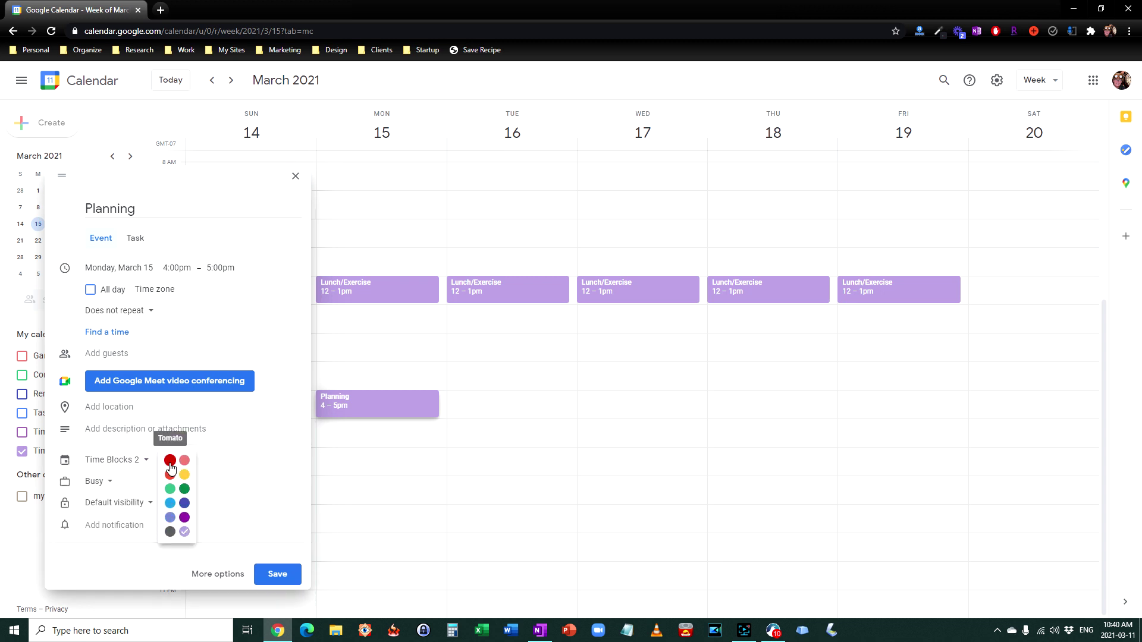
pyautogui.click(171, 503)
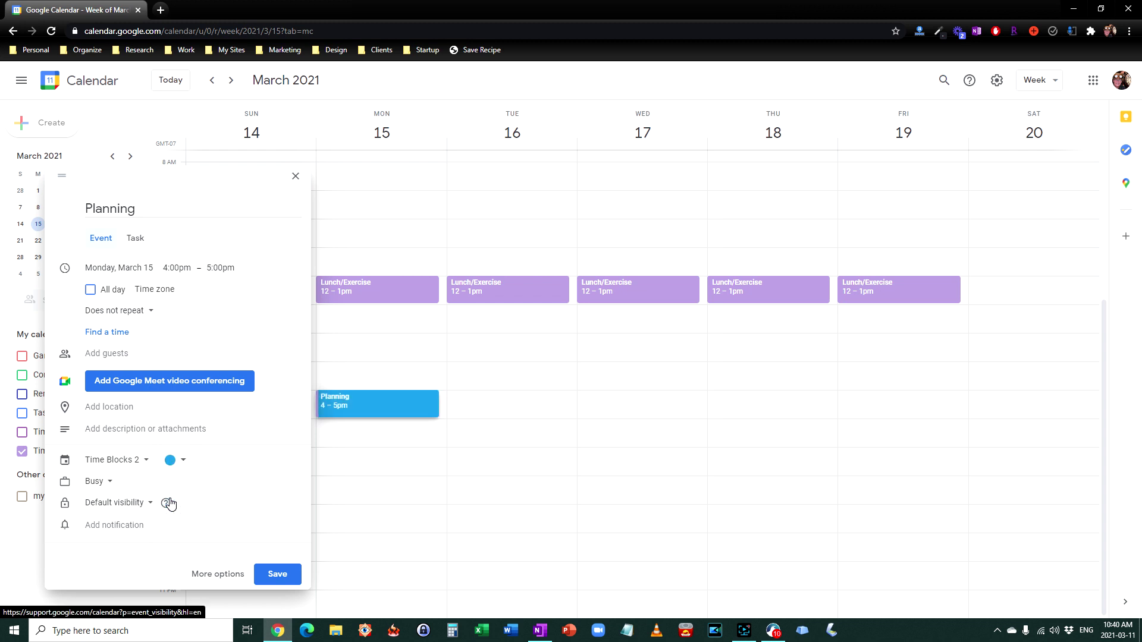
pyautogui.click(137, 312)
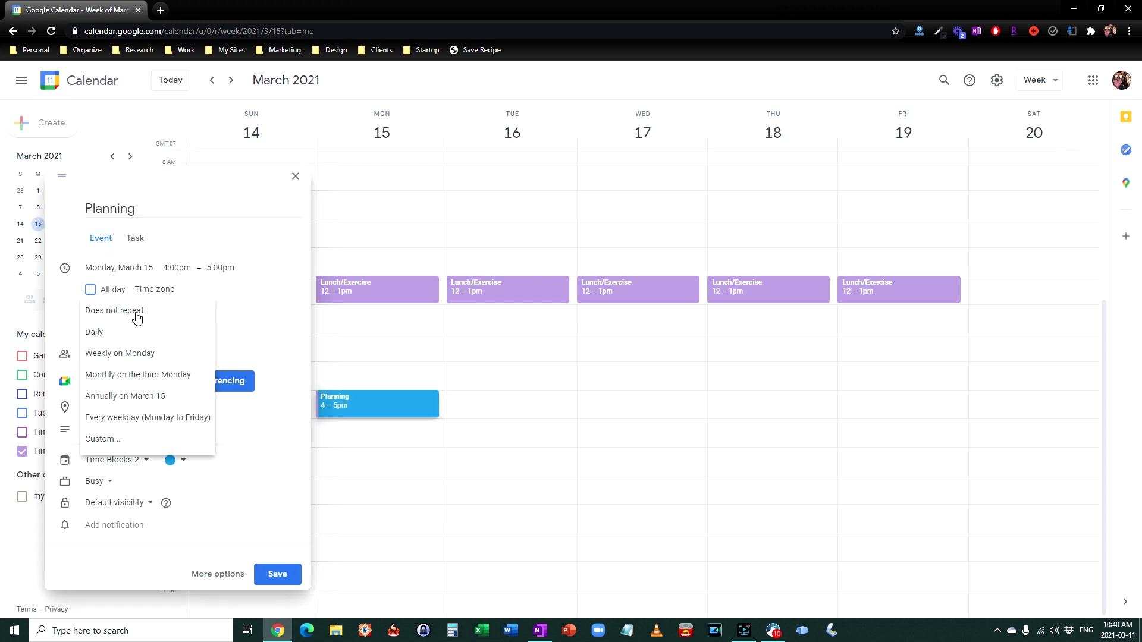
pyautogui.click(149, 417)
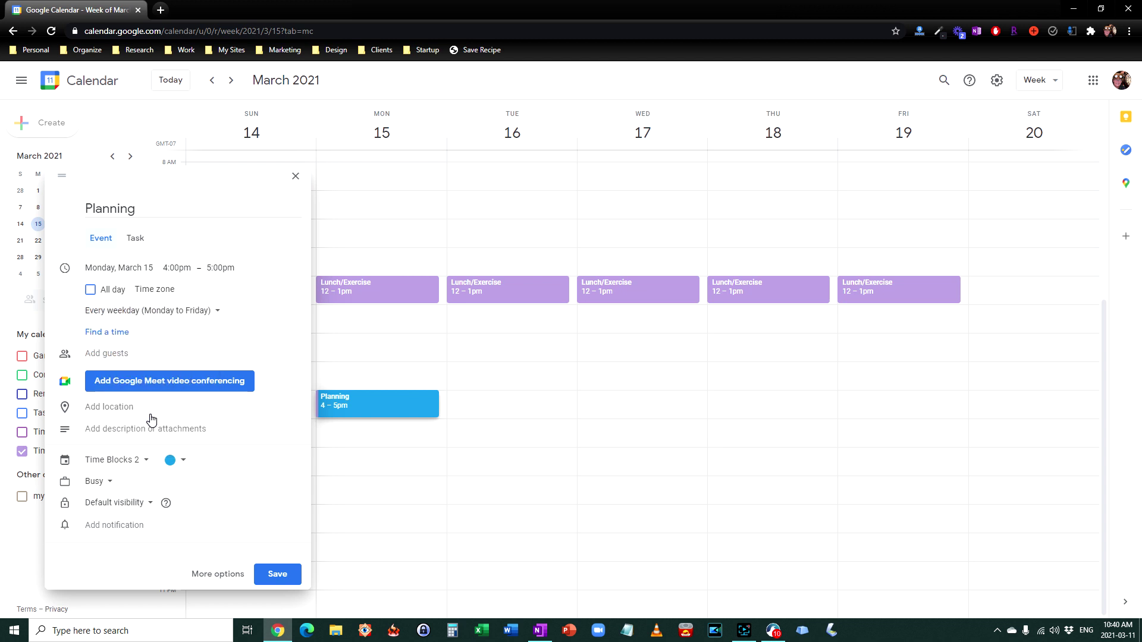
pyautogui.click(276, 576)
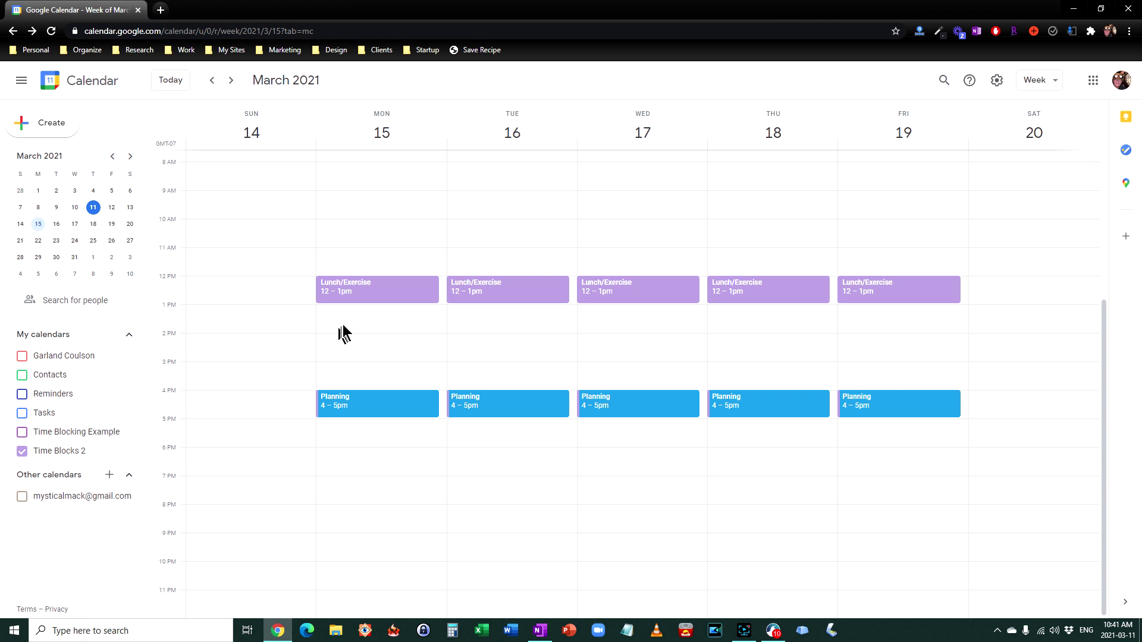
# Start a new 9:00am to 10:00am event titled "Marketing" on Monday, March 15, and color it dark green.
pyautogui.click(356, 203)
pyautogui.write('M')
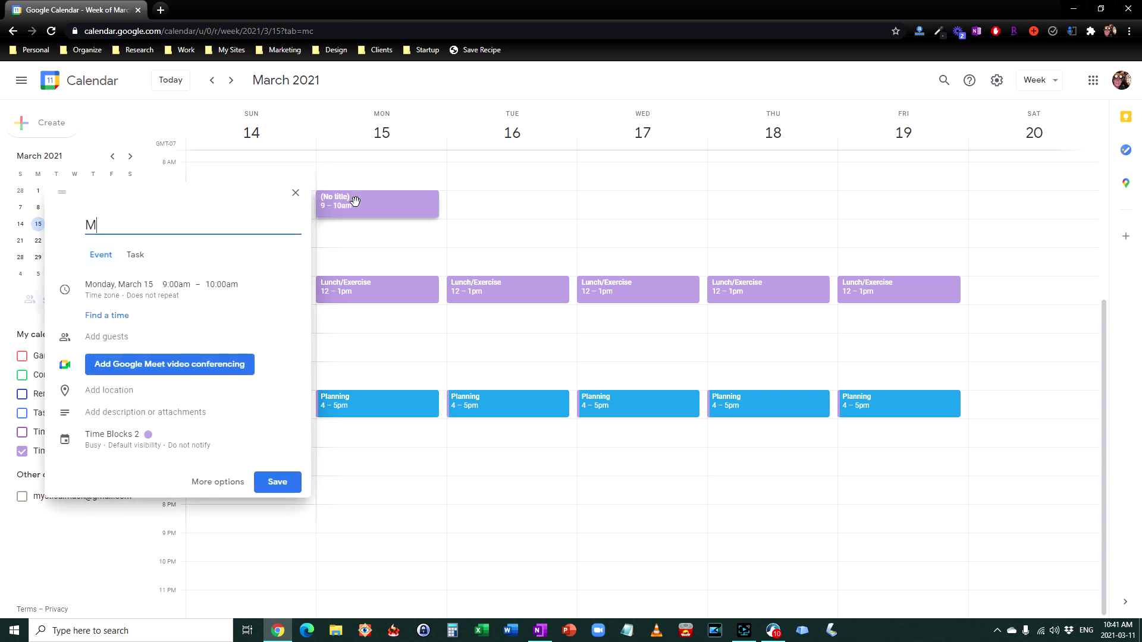
pyautogui.write('arketing')
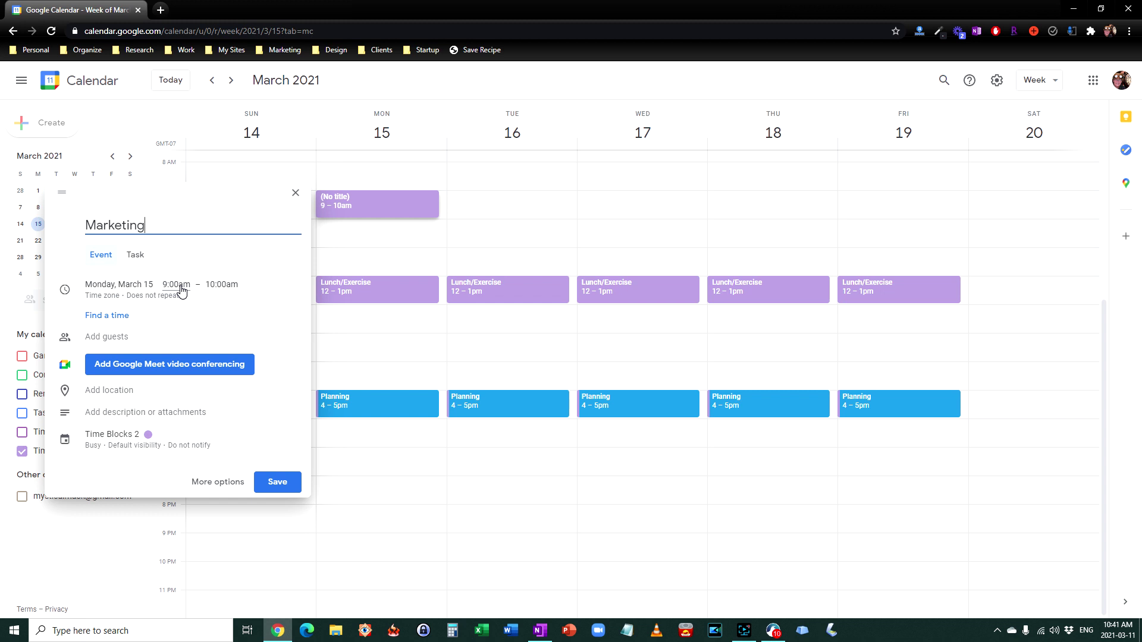
pyautogui.click(153, 438)
pyautogui.click(180, 445)
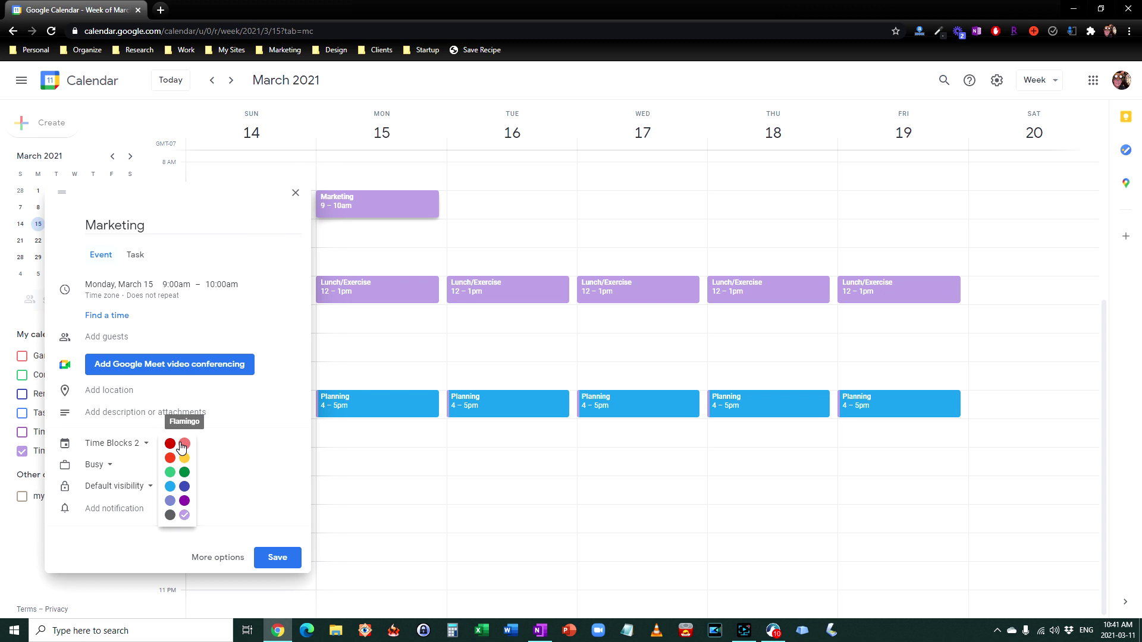
pyautogui.click(185, 473)
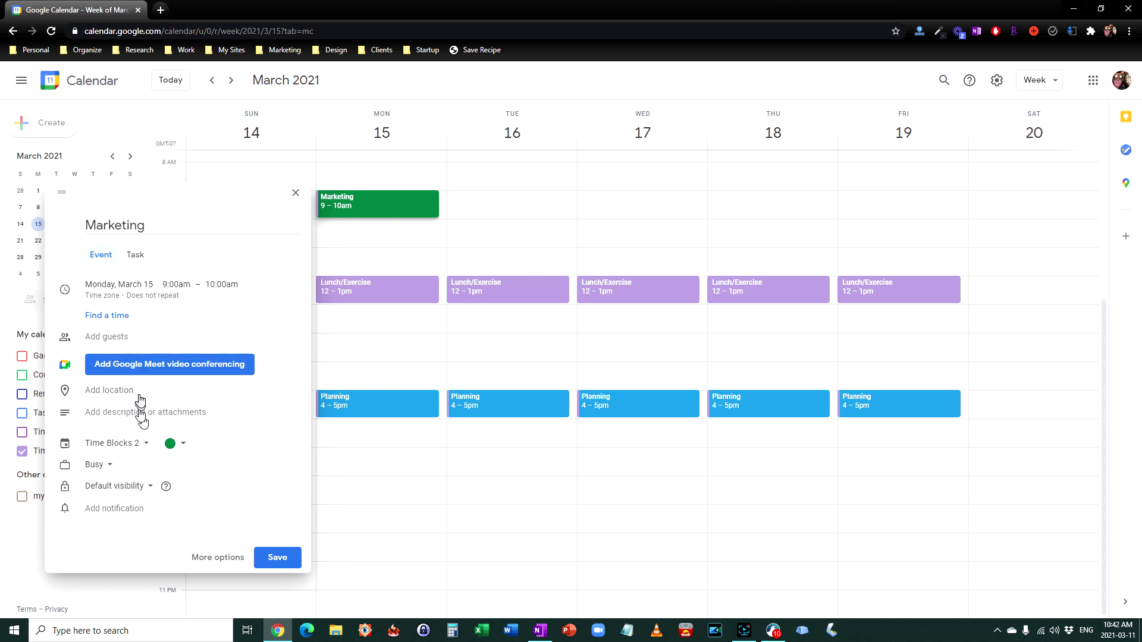
# Set the Marketing event to repeat every weekday (Monday to Friday) and save it.
pyautogui.click(140, 298)
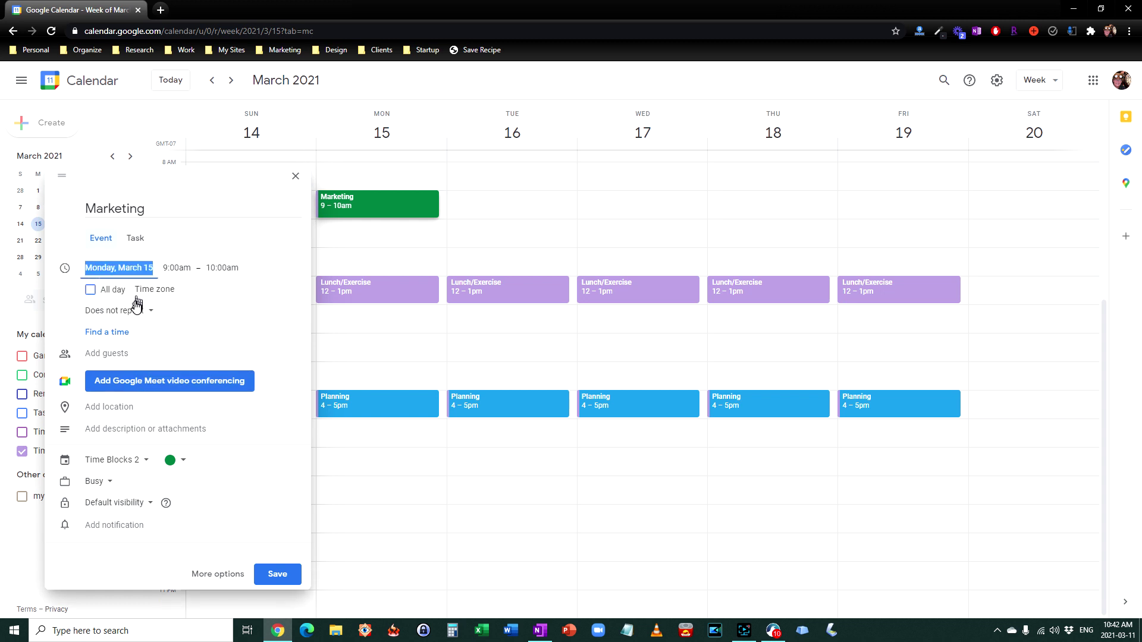
pyautogui.click(140, 315)
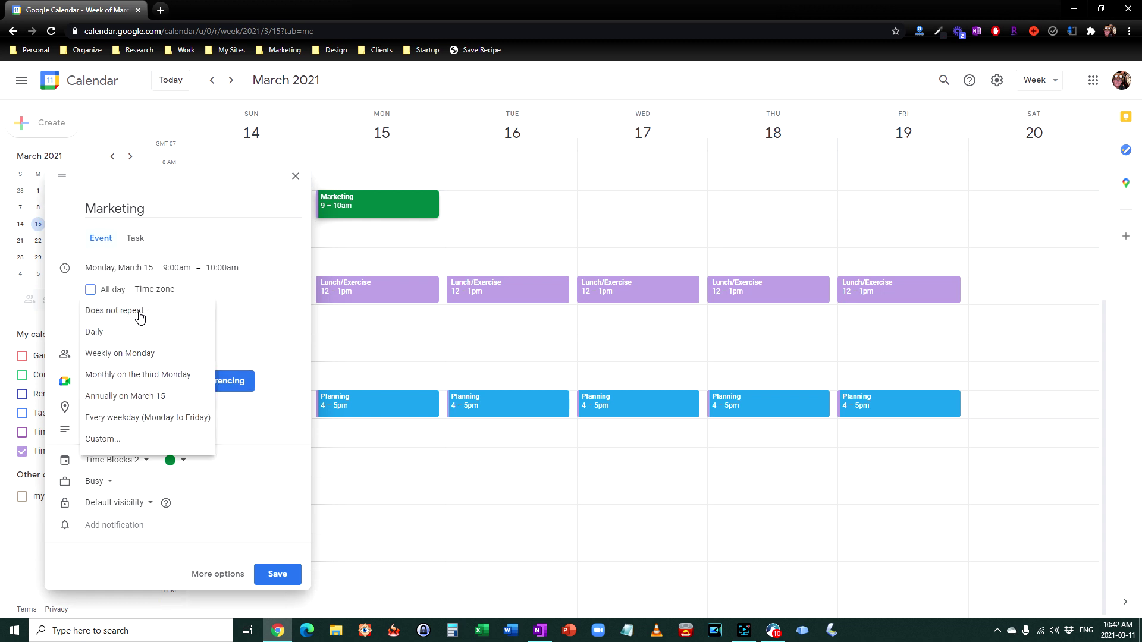
pyautogui.click(141, 418)
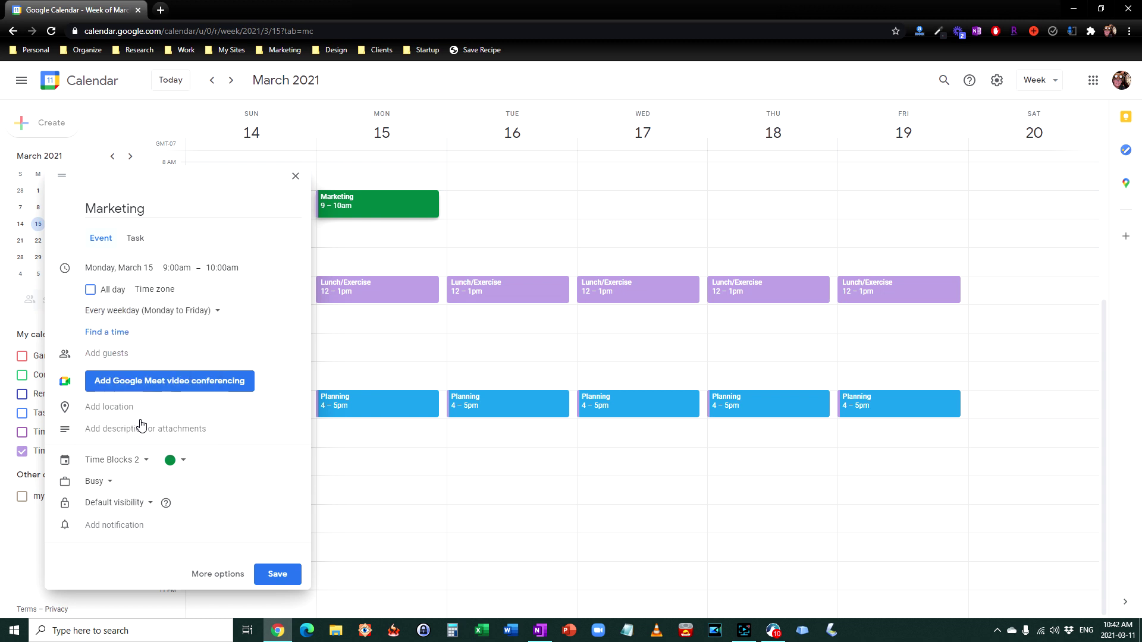
pyautogui.click(275, 575)
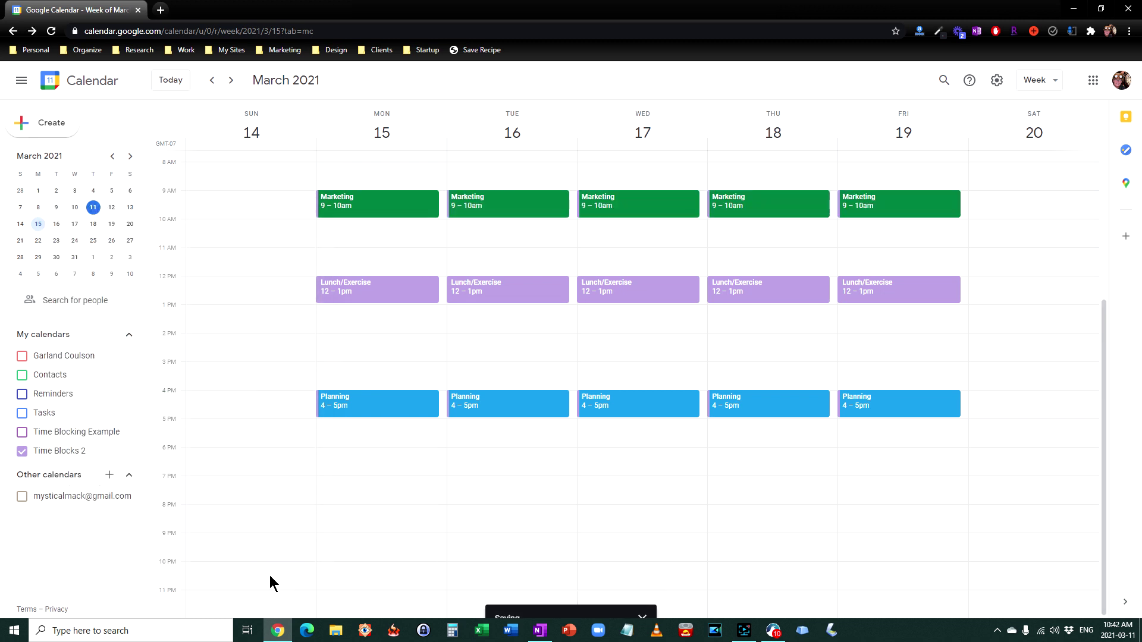
# Start a new event titled "Client Projects" on Monday, March 15, from 10:00am to 12:00pm.
pyautogui.click(405, 234)
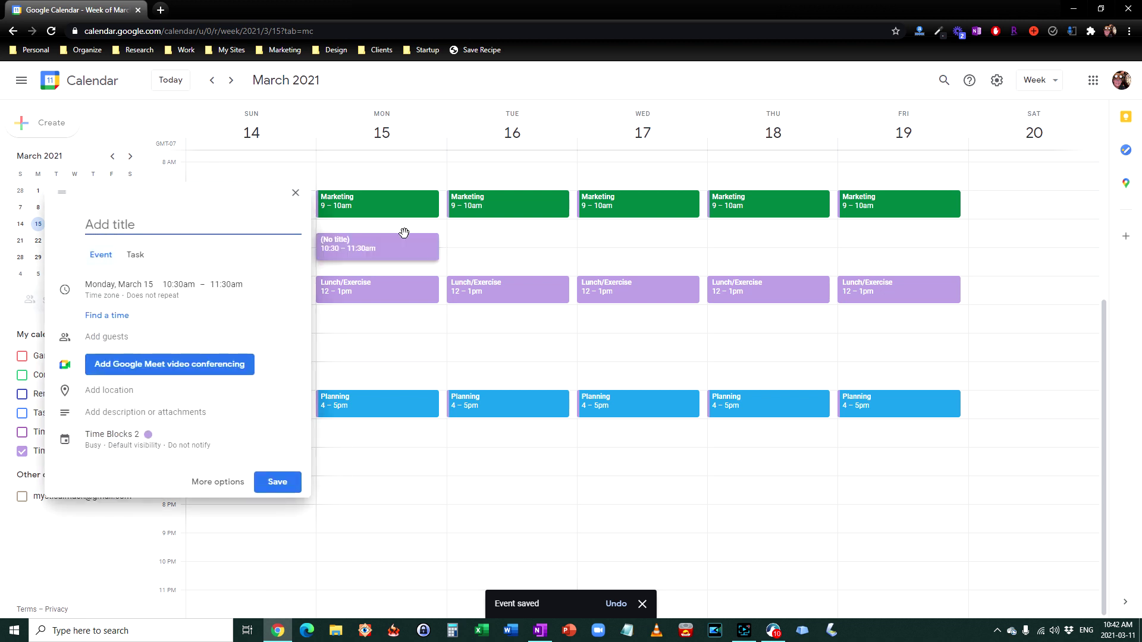
pyautogui.write('Client Projects')
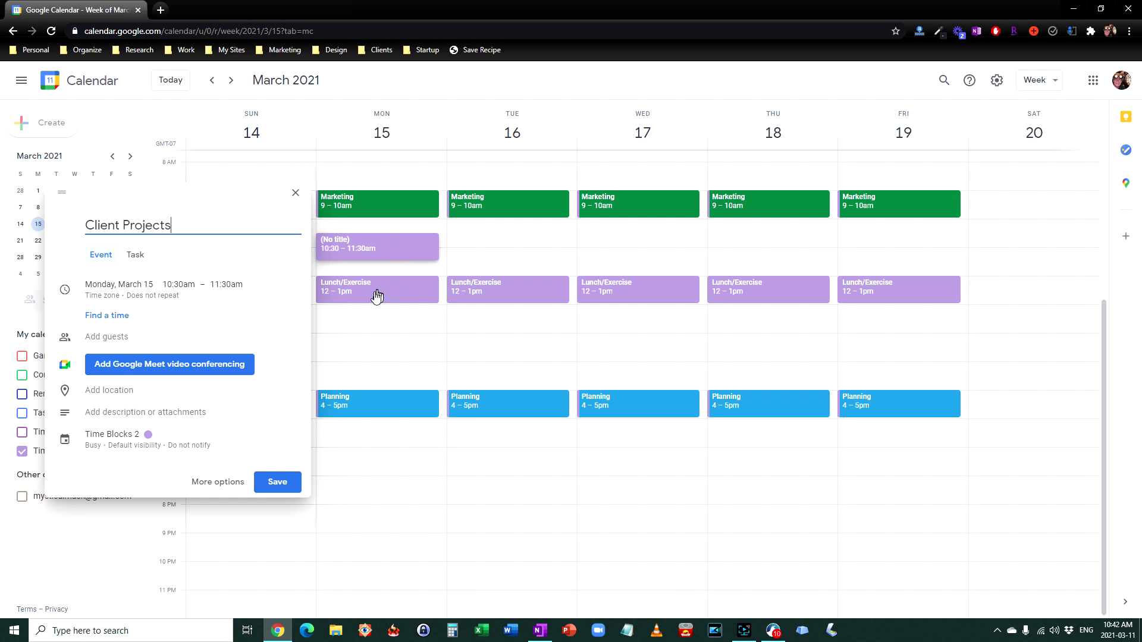
pyautogui.click(167, 287)
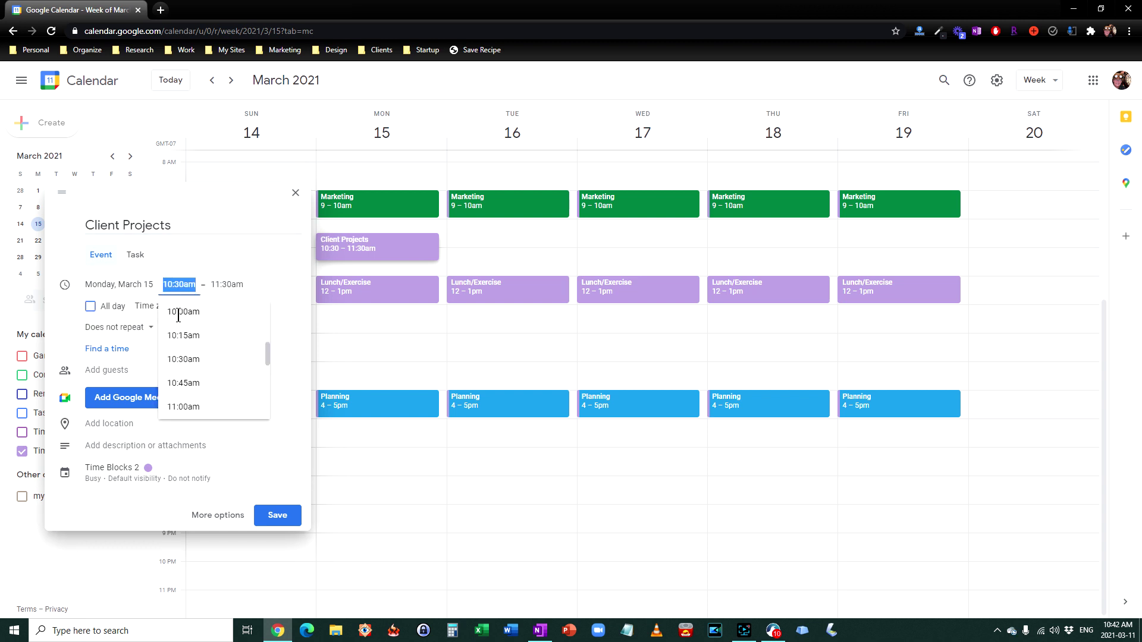
pyautogui.click(178, 312)
pyautogui.click(229, 285)
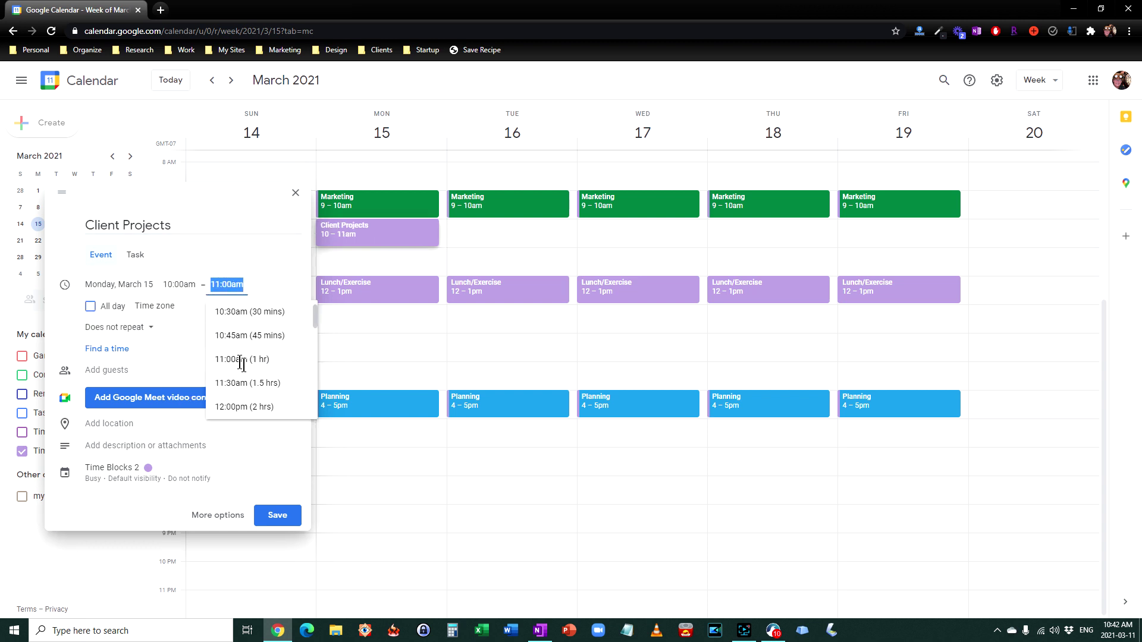
pyautogui.click(244, 408)
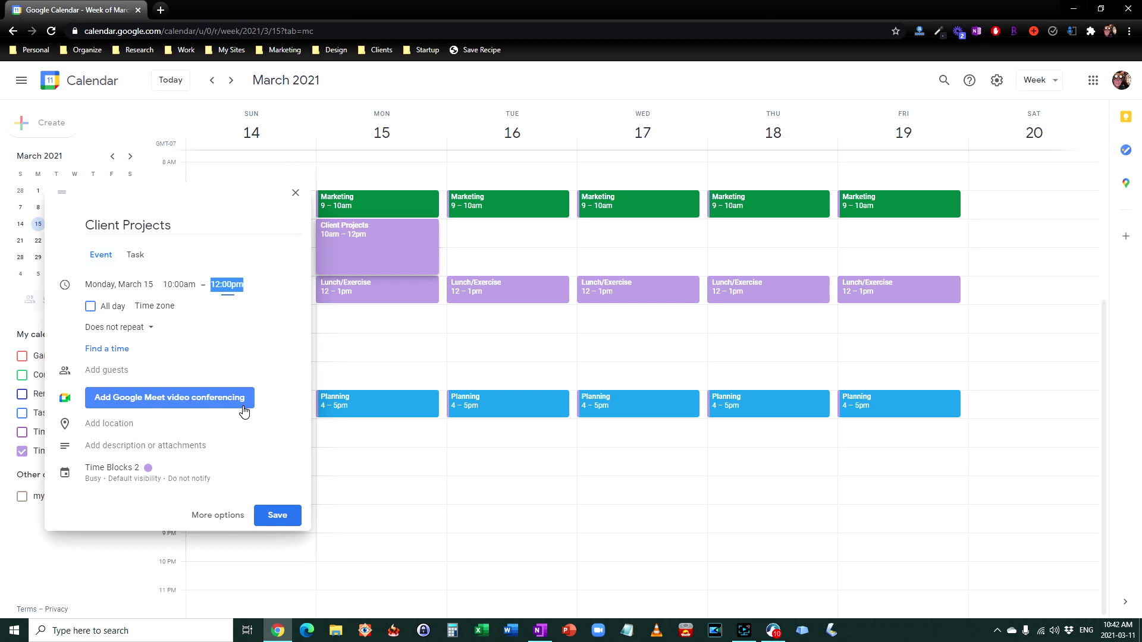
# Give the Client Projects event a custom weekly recurrence on Monday, Wednesday and Friday with no end date.
pyautogui.click(150, 331)
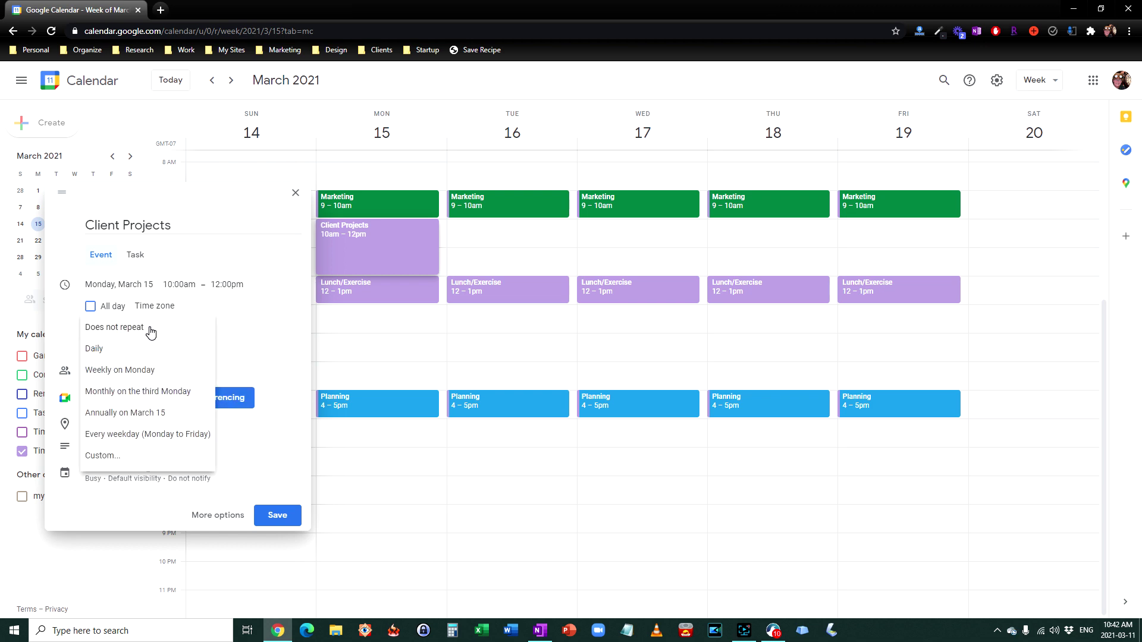
pyautogui.click(129, 458)
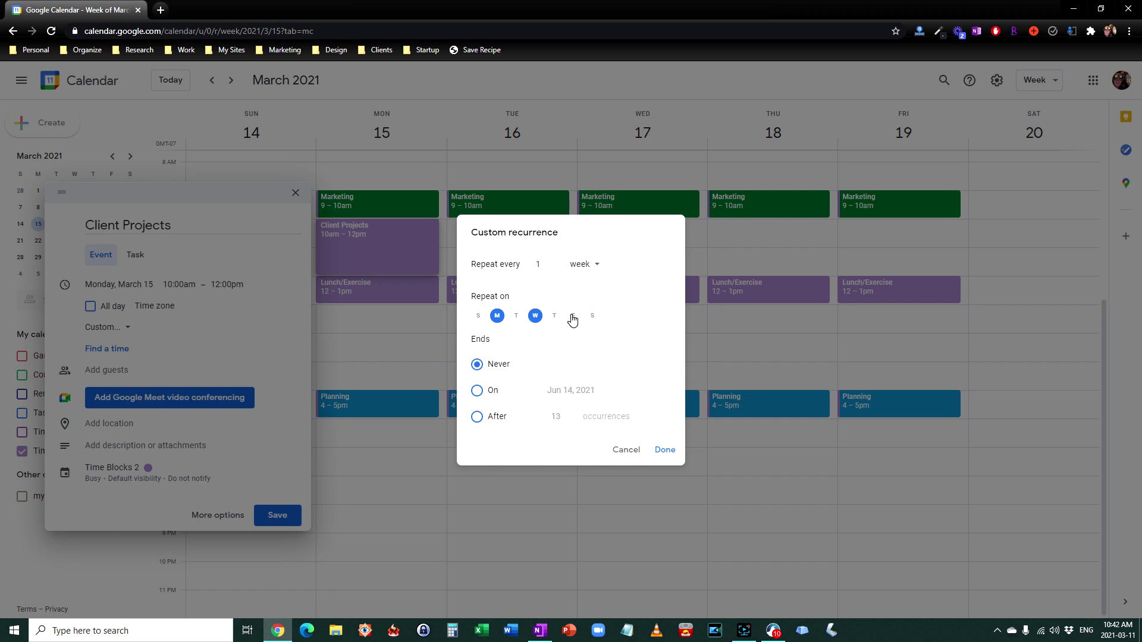
pyautogui.click(665, 450)
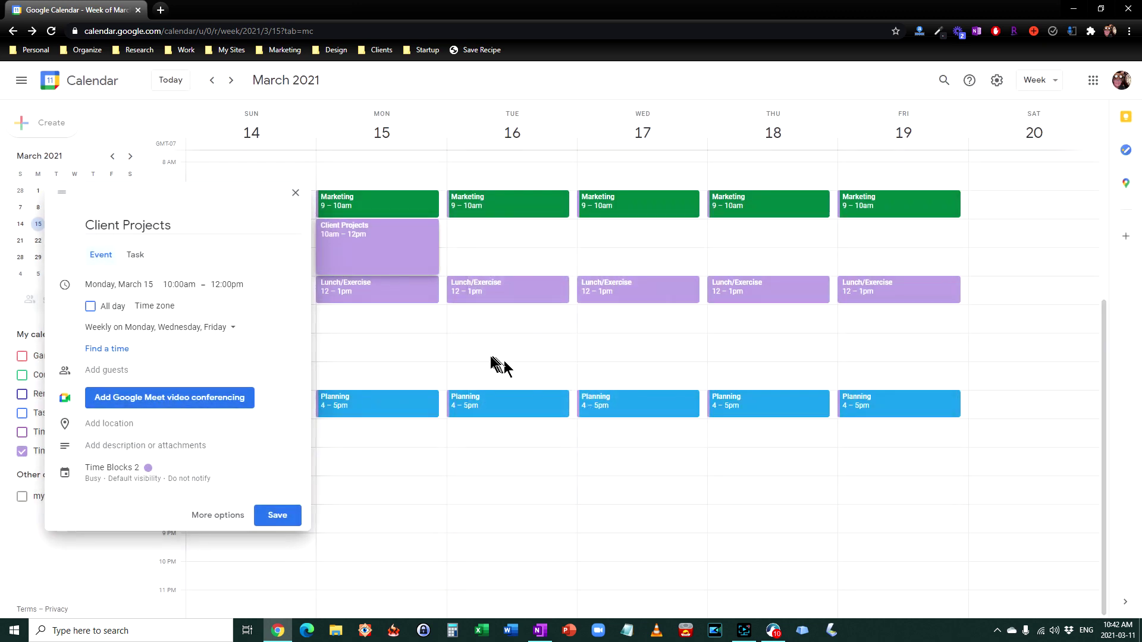
# Color the Client Projects event bright red and save it.
pyautogui.click(152, 471)
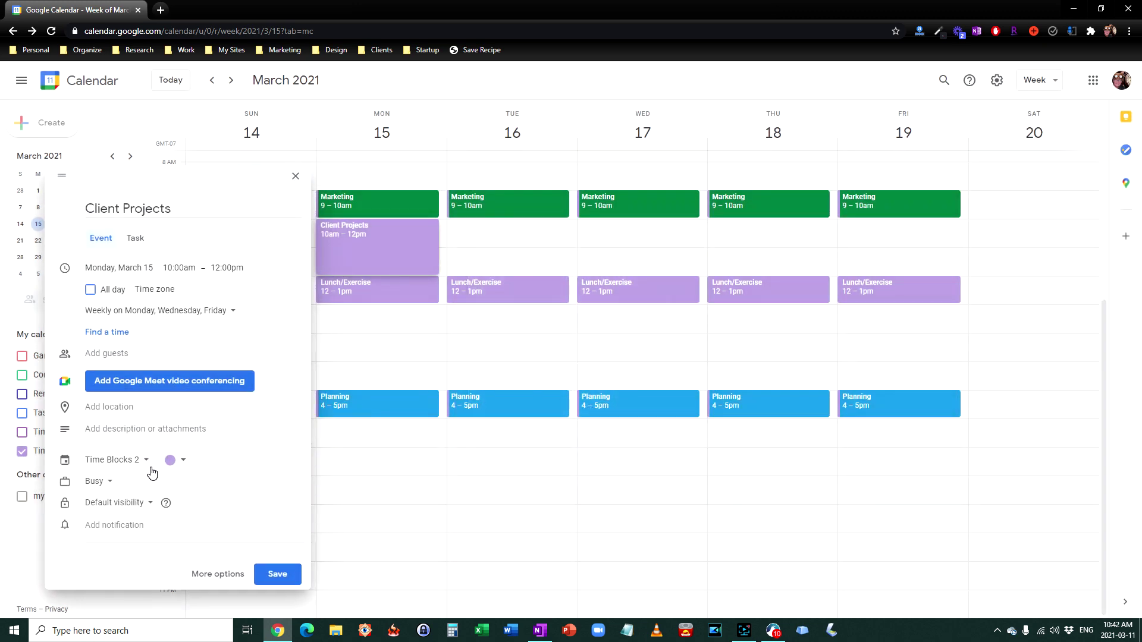
pyautogui.click(177, 461)
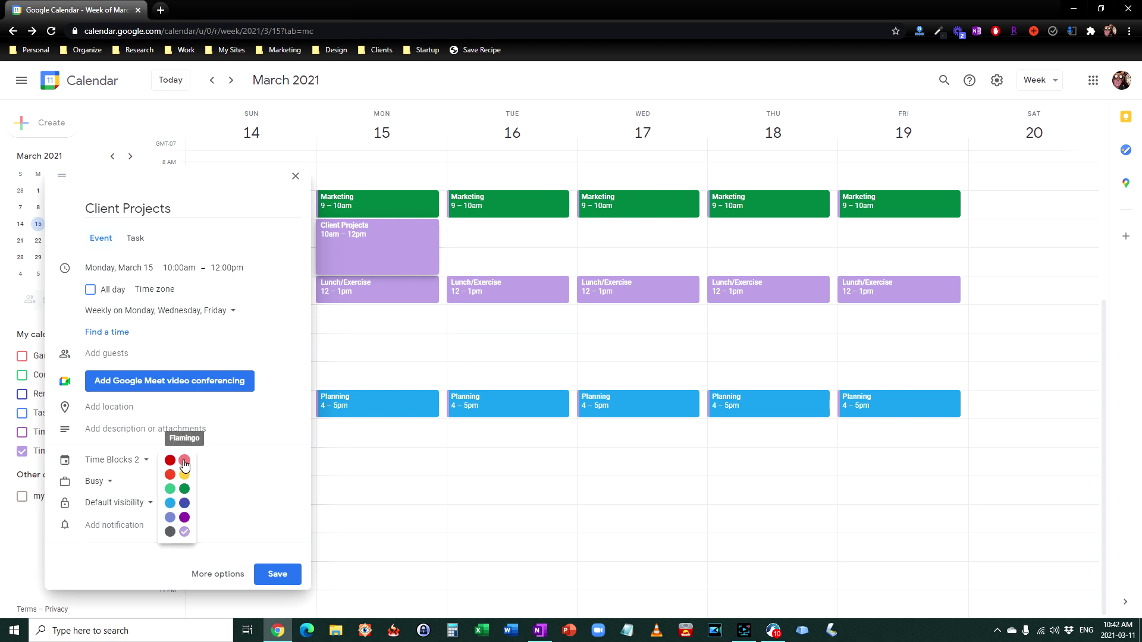
pyautogui.click(170, 474)
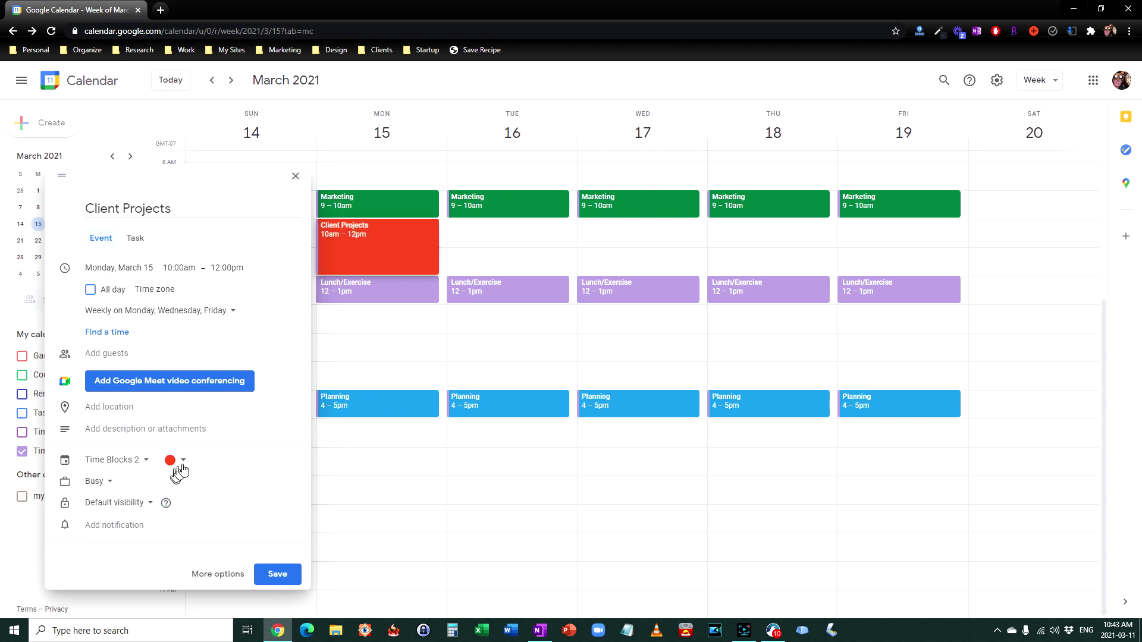
pyautogui.click(280, 573)
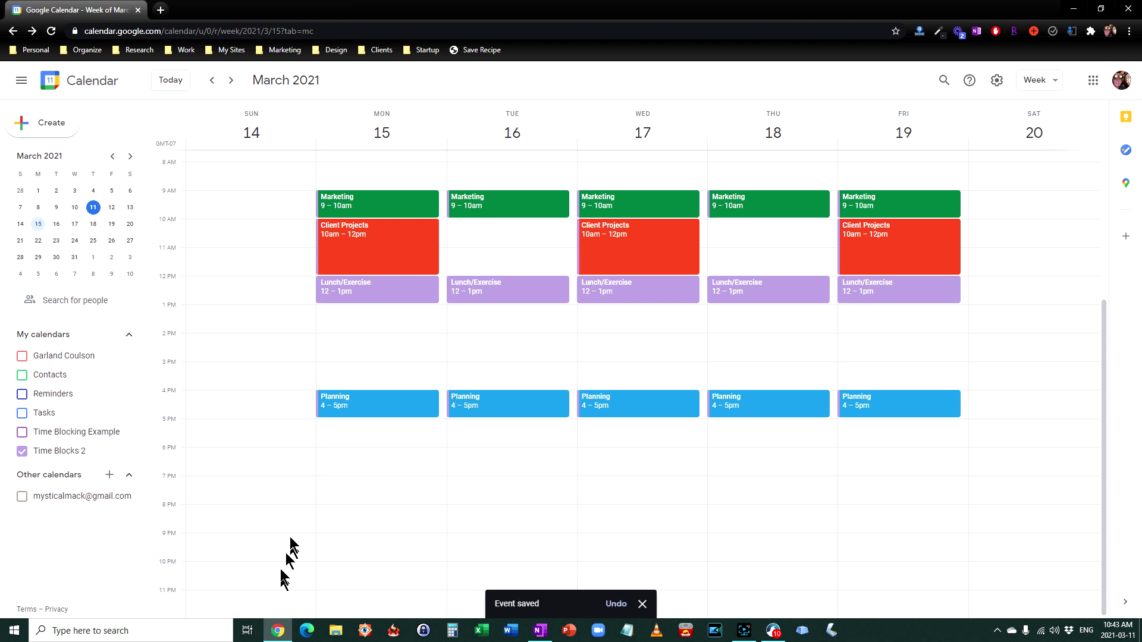
# Start a new event titled "Product Development" on Tuesday, March 16, from 10:00am to 12:00pm.
pyautogui.click(495, 232)
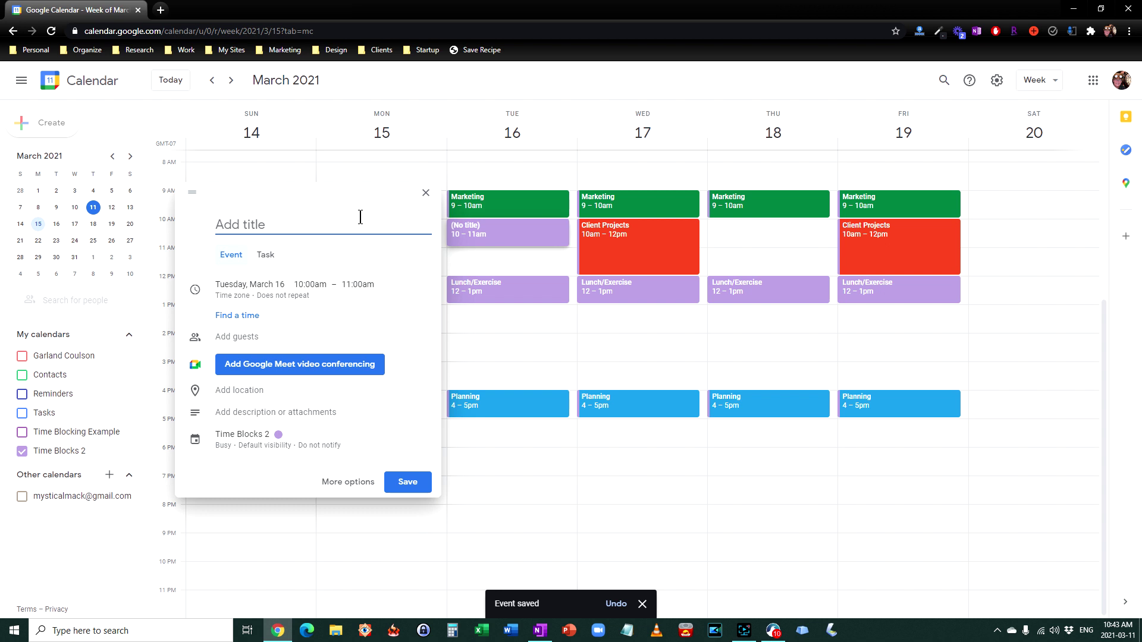
pyautogui.write('W')
pyautogui.press('BackSpace')
pyautogui.press('BackSpace')
pyautogui.write('Pru')
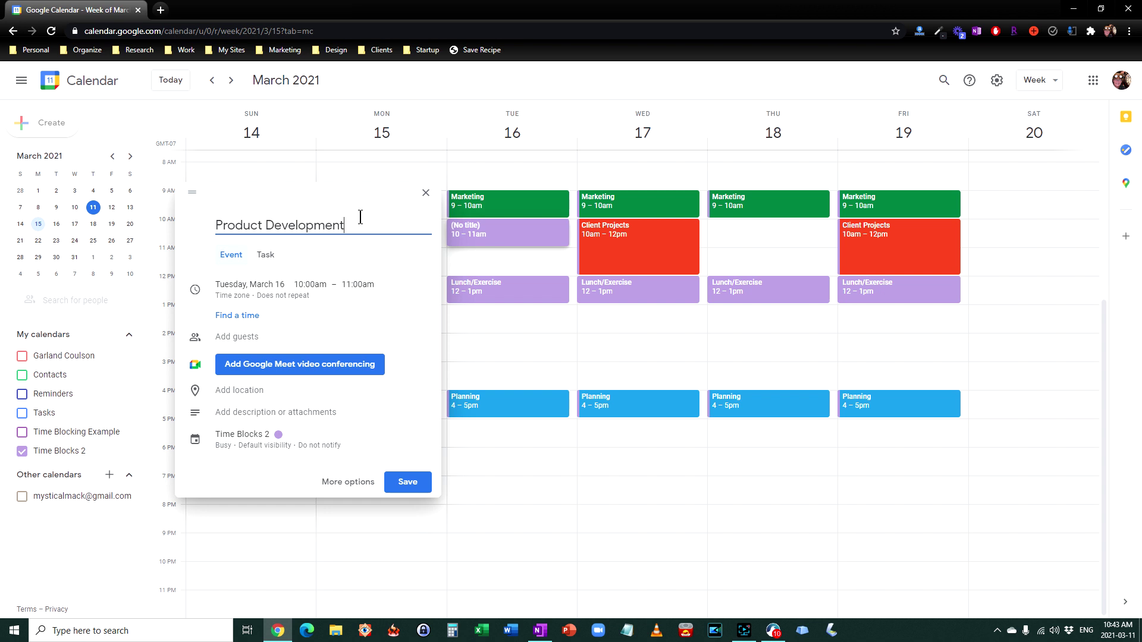
pyautogui.click(357, 285)
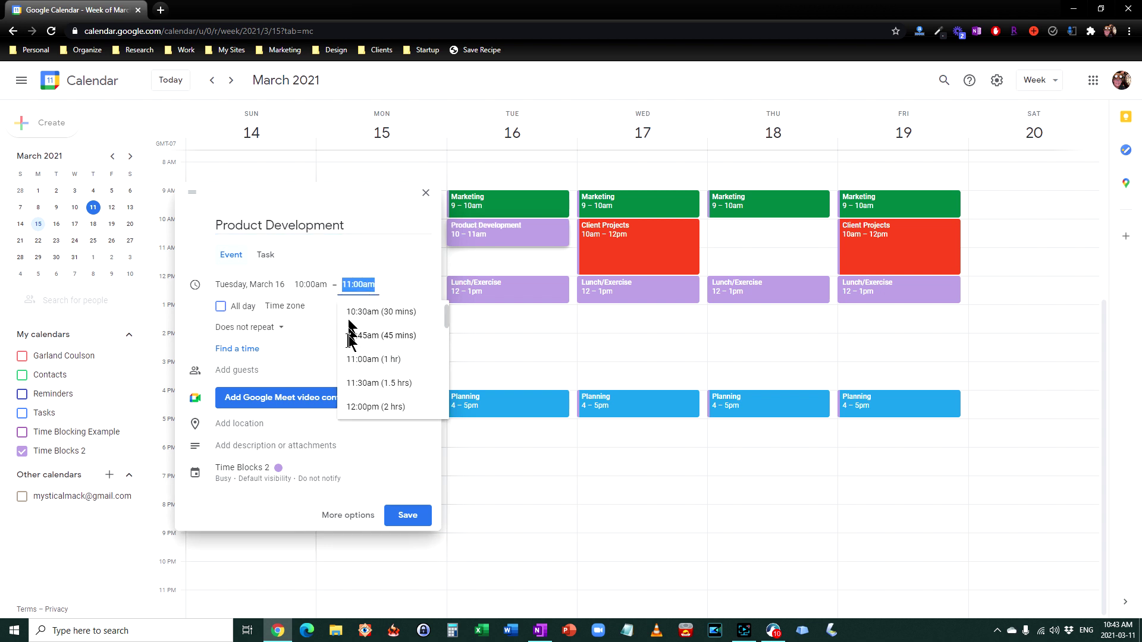
pyautogui.click(364, 406)
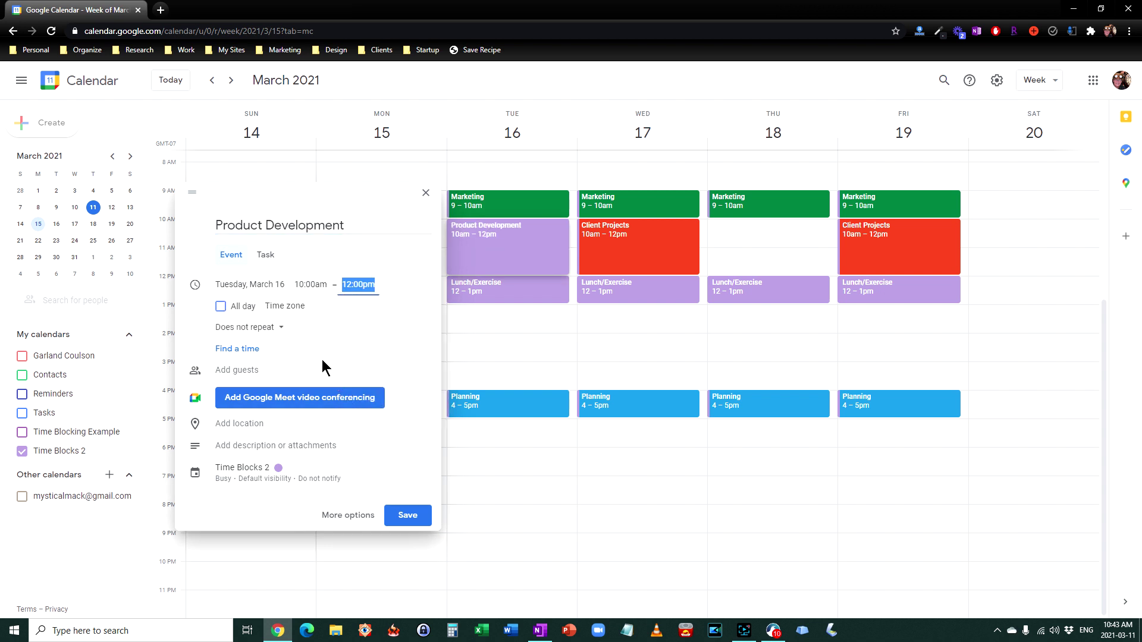
# Color the Product Development event dark purple.
pyautogui.click(279, 469)
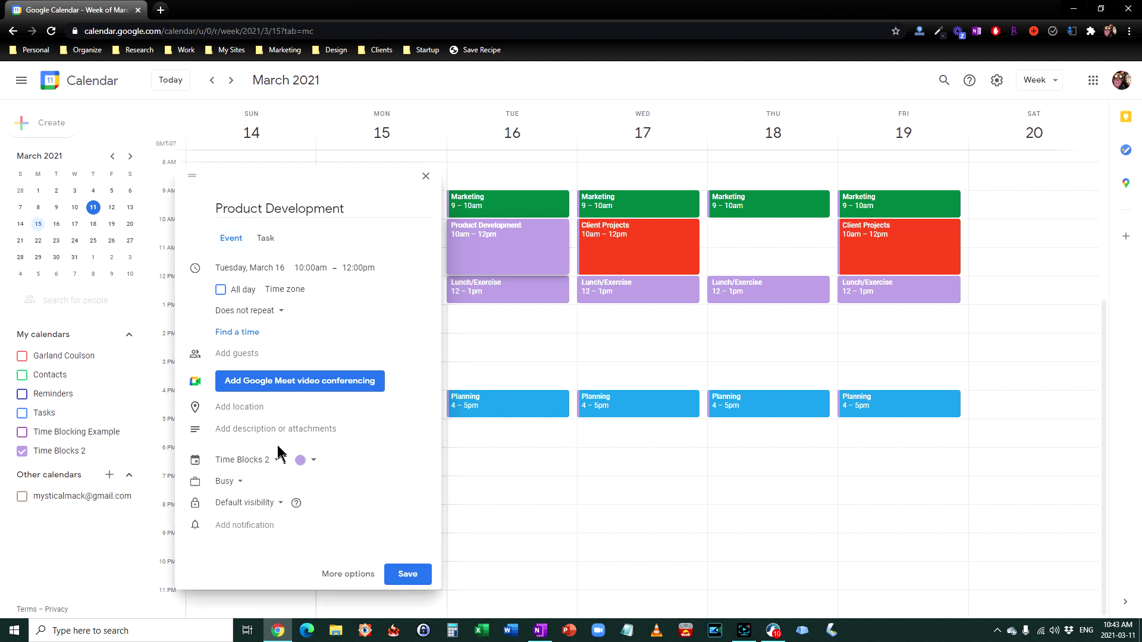
pyautogui.click(300, 461)
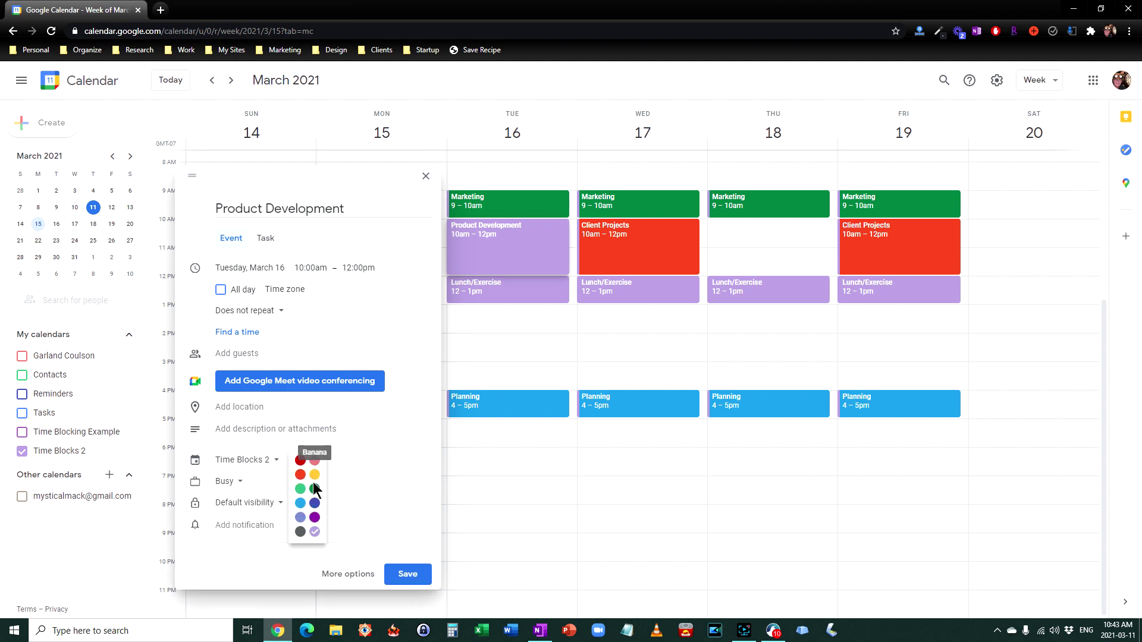
pyautogui.click(315, 517)
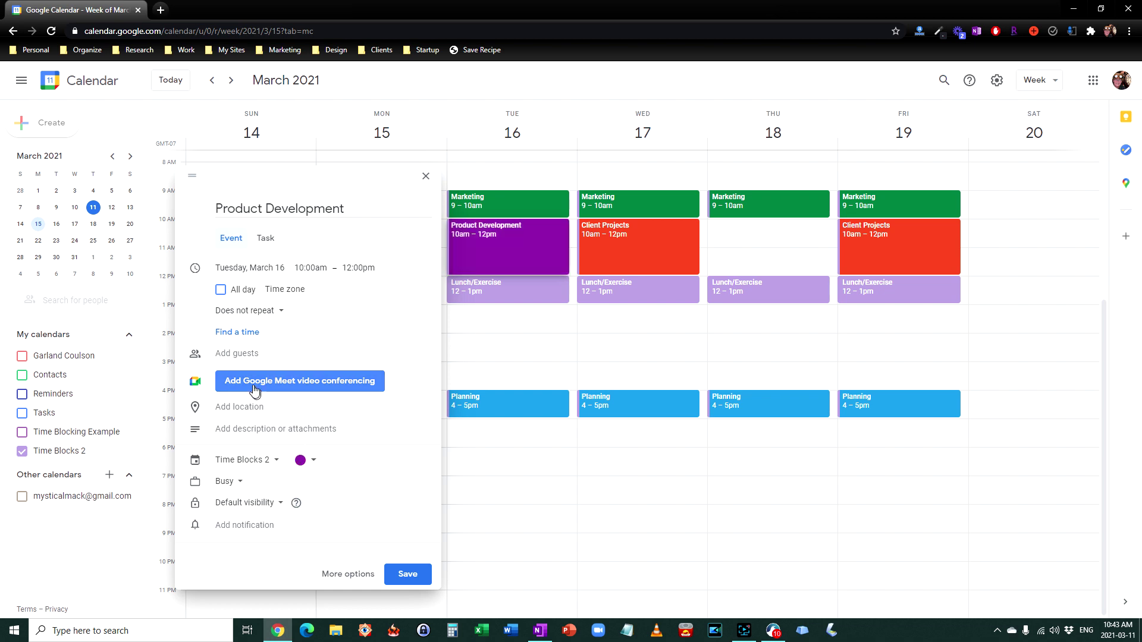
# Set the Product Development event to repeat weekly on Tuesday and Thursday with no end date, and save it.
pyautogui.click(259, 315)
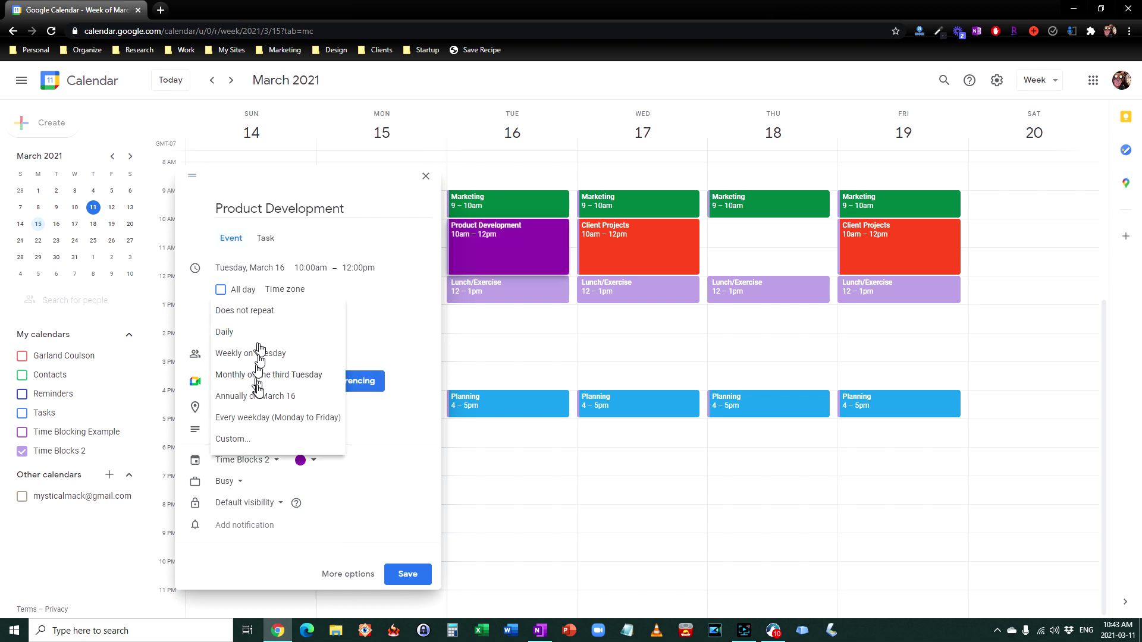
pyautogui.click(233, 439)
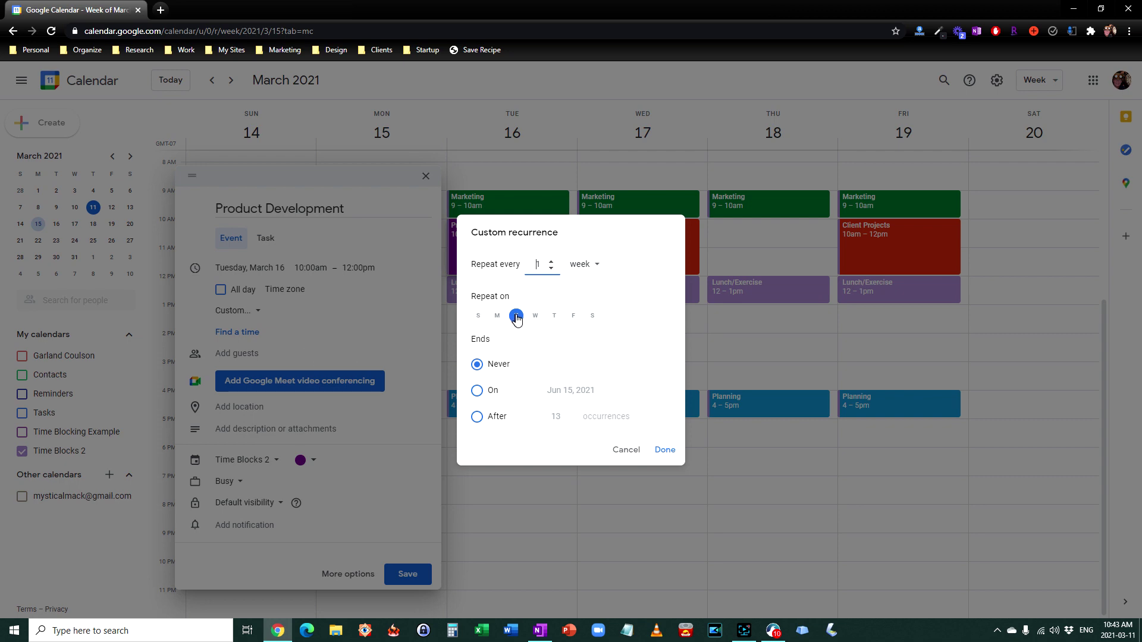
pyautogui.click(554, 319)
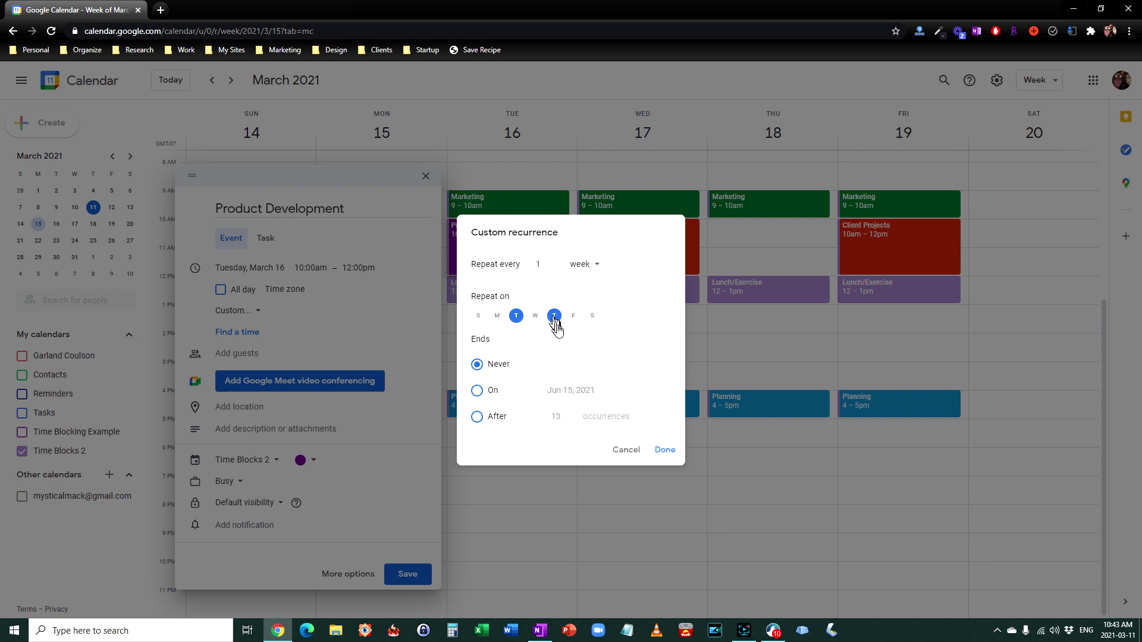
pyautogui.click(663, 450)
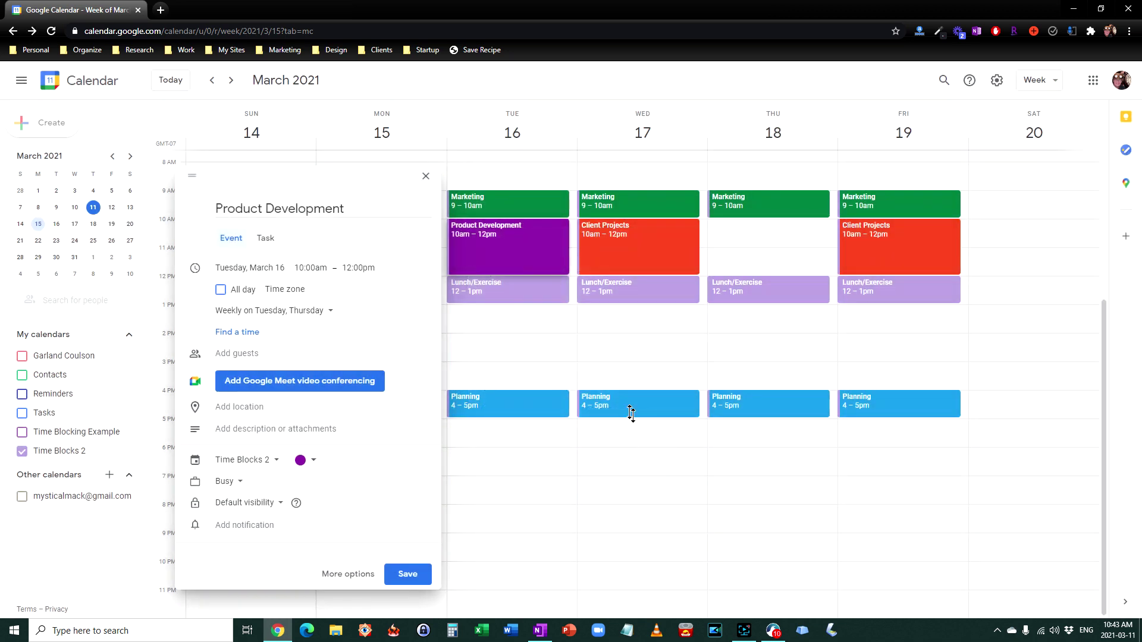
pyautogui.click(429, 574)
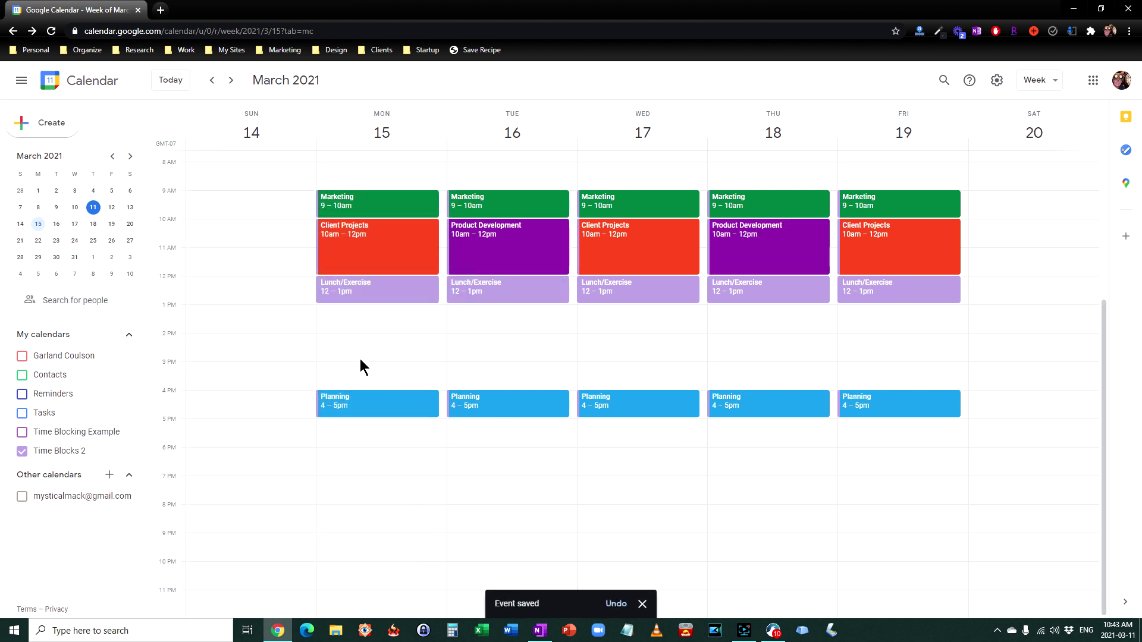
# Start a new event titled "Writing" on Monday, March 15, from 1:00pm to 2:00pm.
pyautogui.click(356, 320)
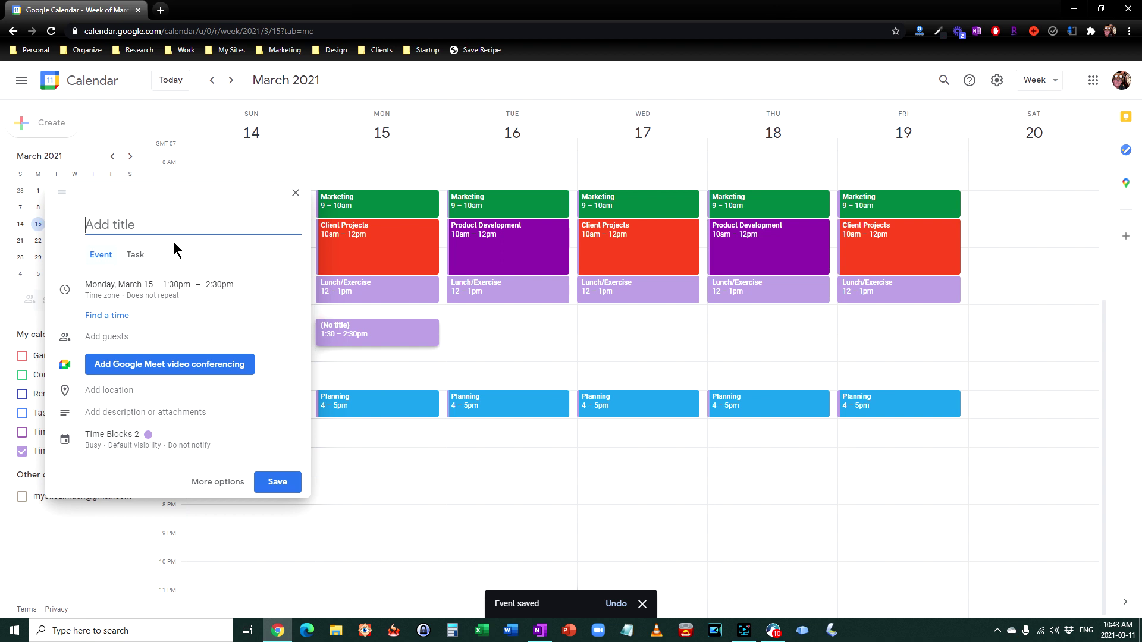
pyautogui.write('Writing')
pyautogui.click(178, 285)
pyautogui.click(182, 287)
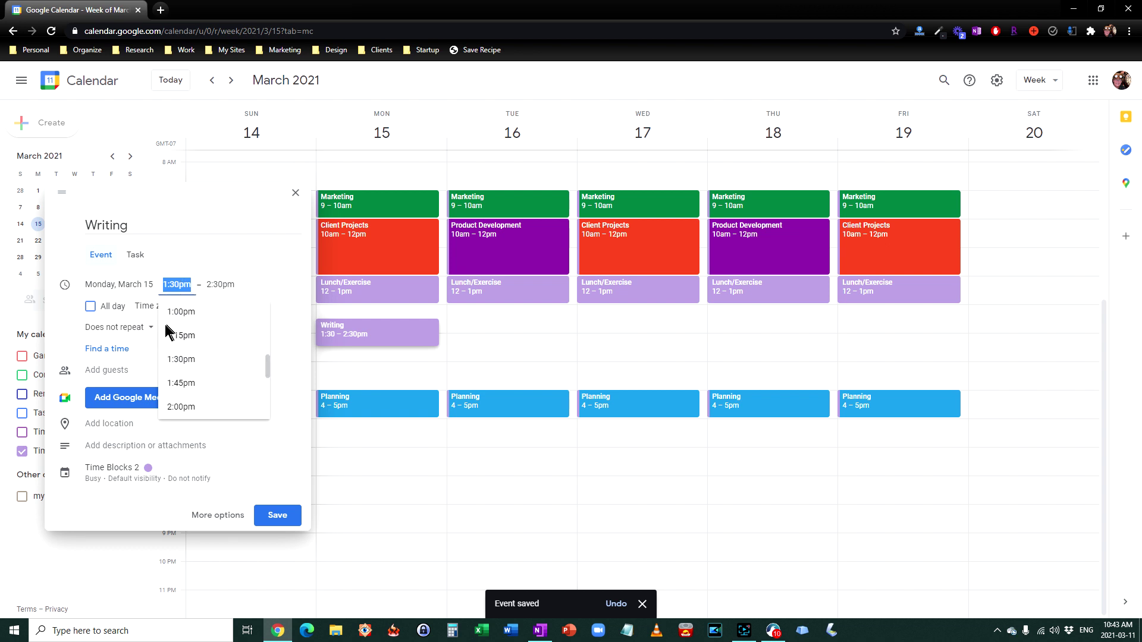
pyautogui.click(184, 315)
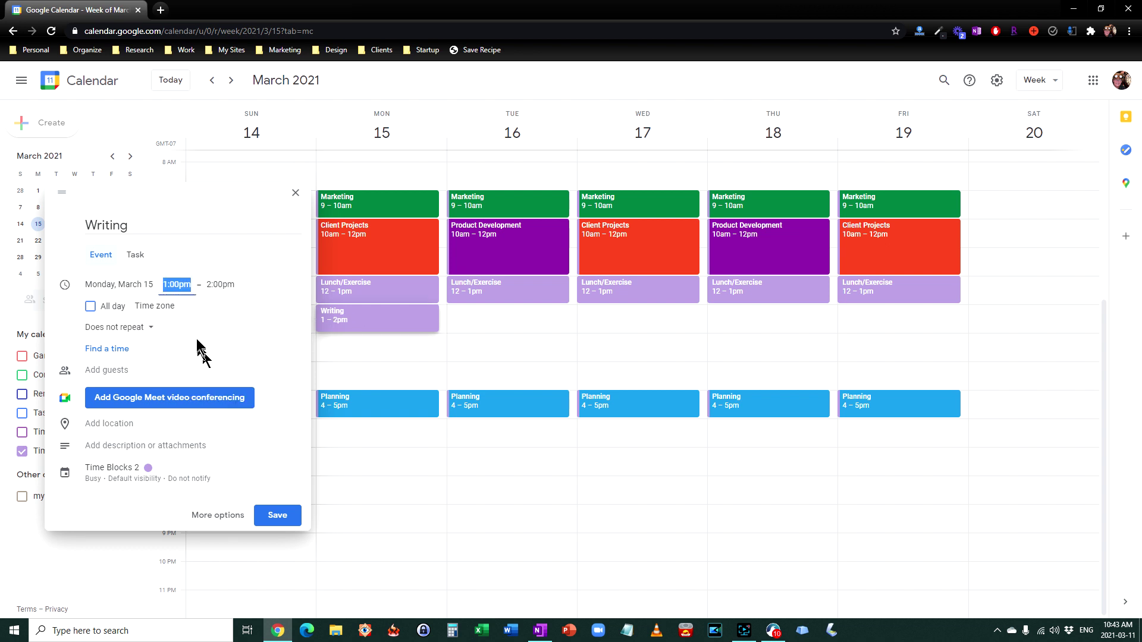
# Save the Writing event in dark gray, repeating every weekday (Monday to Friday).
pyautogui.click(145, 329)
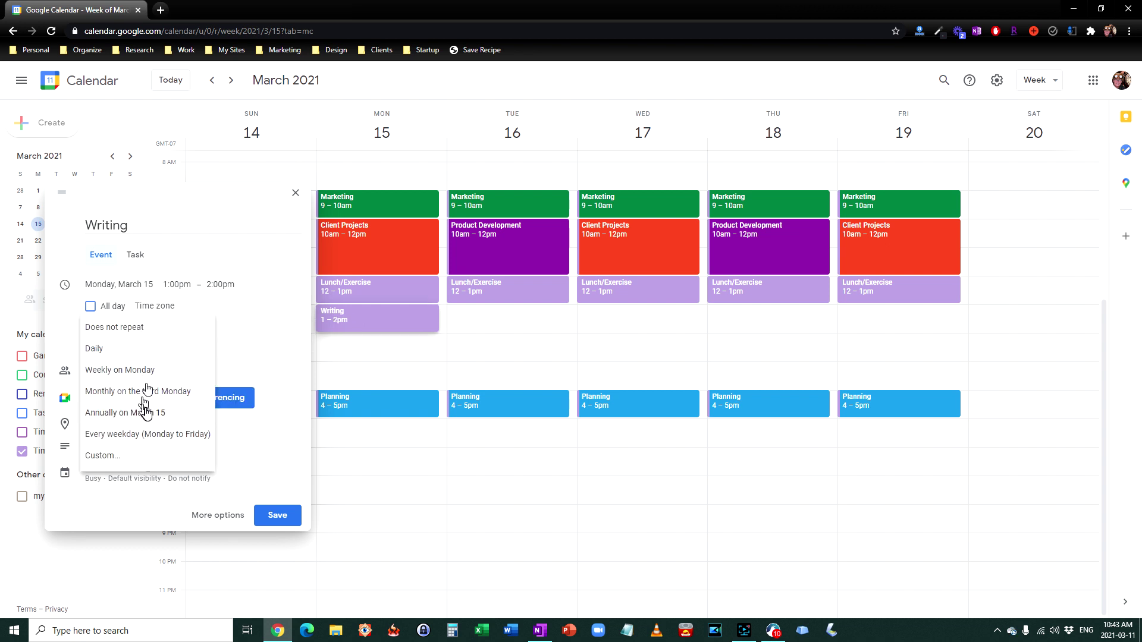
pyautogui.click(146, 434)
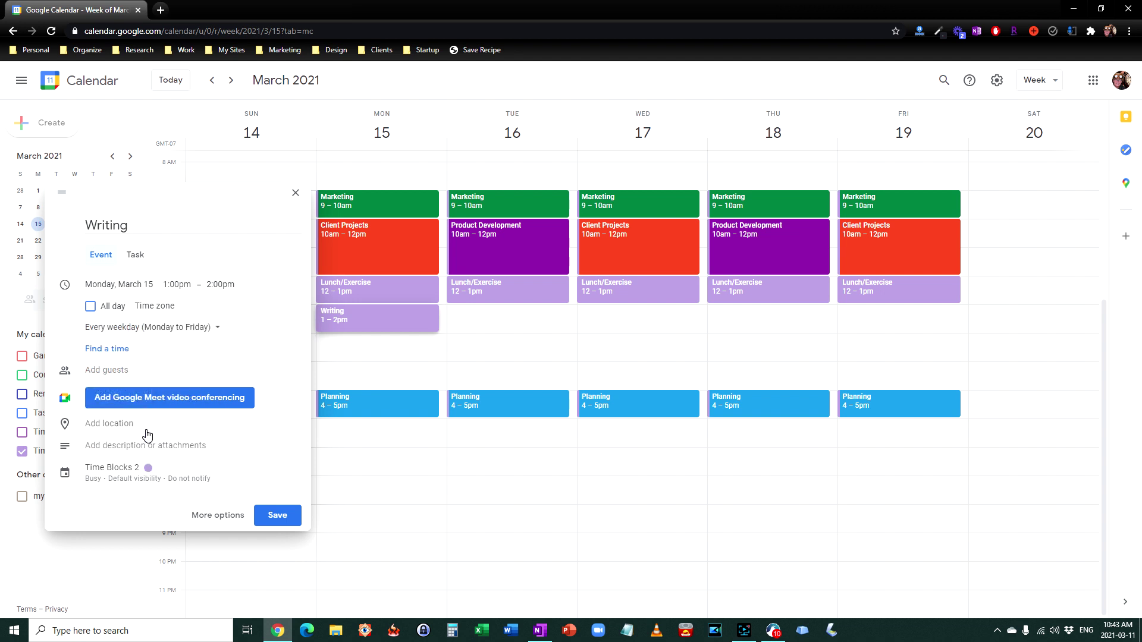
pyautogui.click(153, 475)
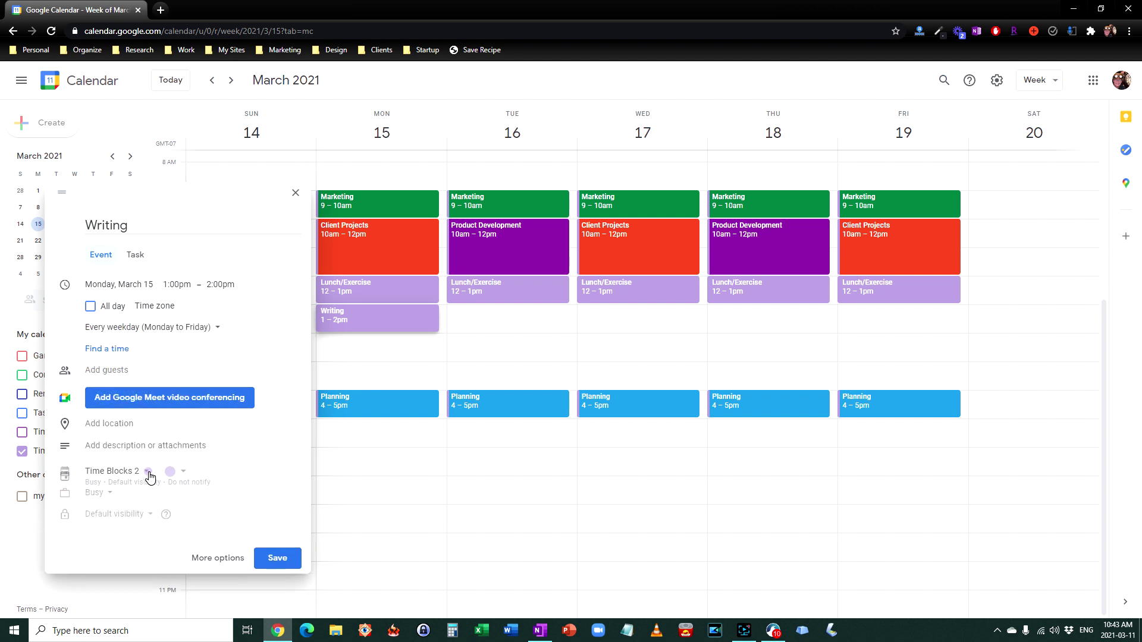
pyautogui.click(183, 461)
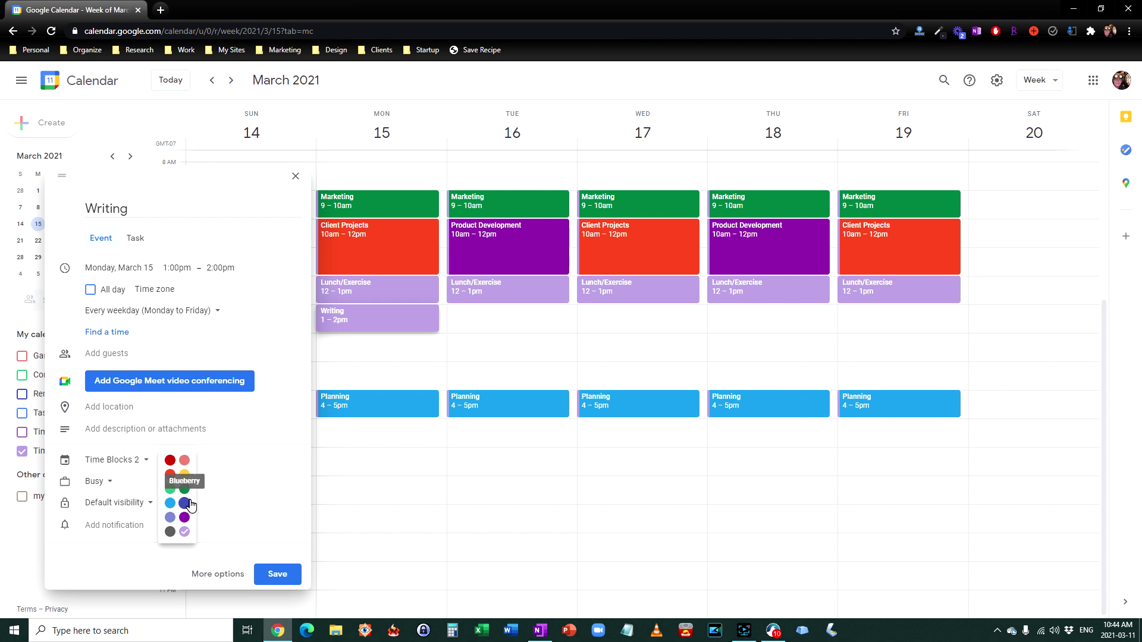
pyautogui.click(170, 531)
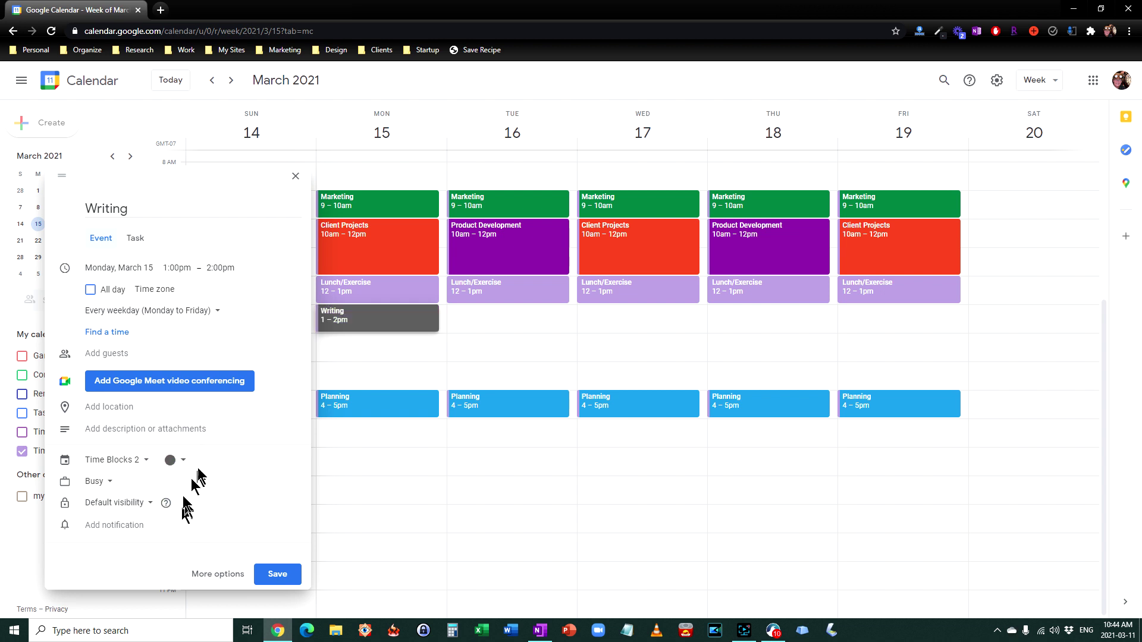
pyautogui.click(287, 573)
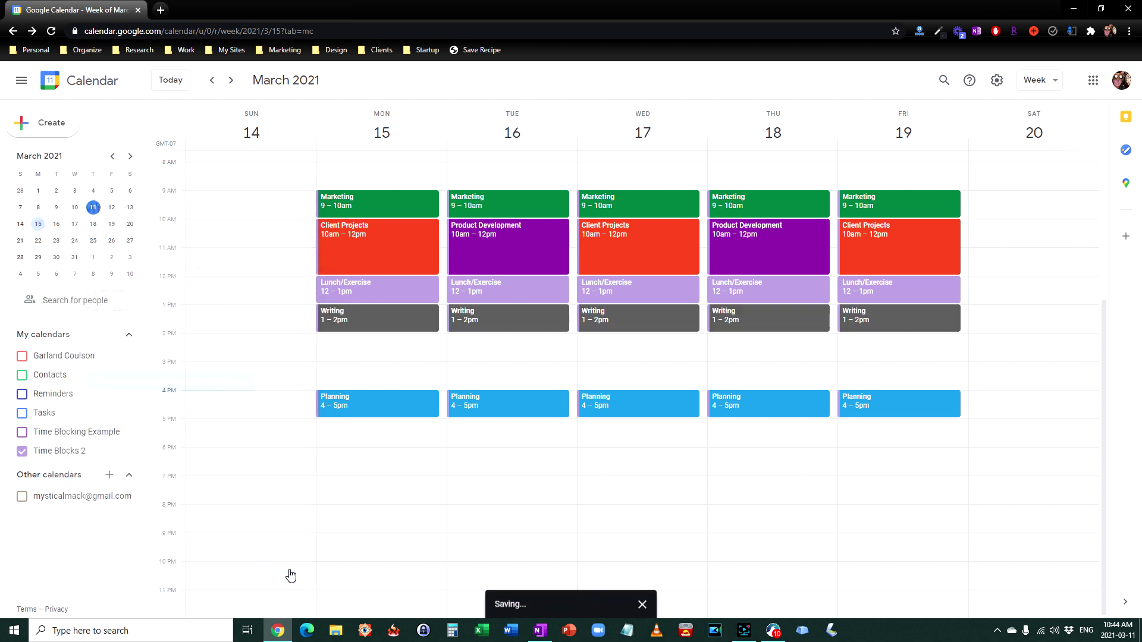
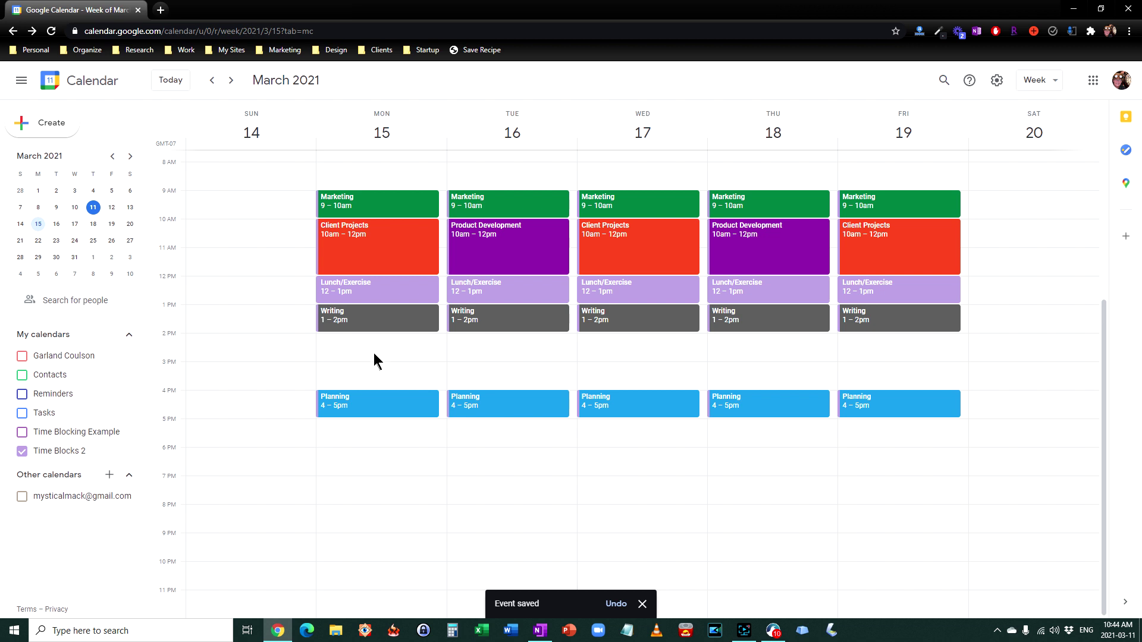
# Start a new event titled "Professional Development" on Tuesday, March 16, from 2:00pm to 4:00pm.
pyautogui.click(481, 356)
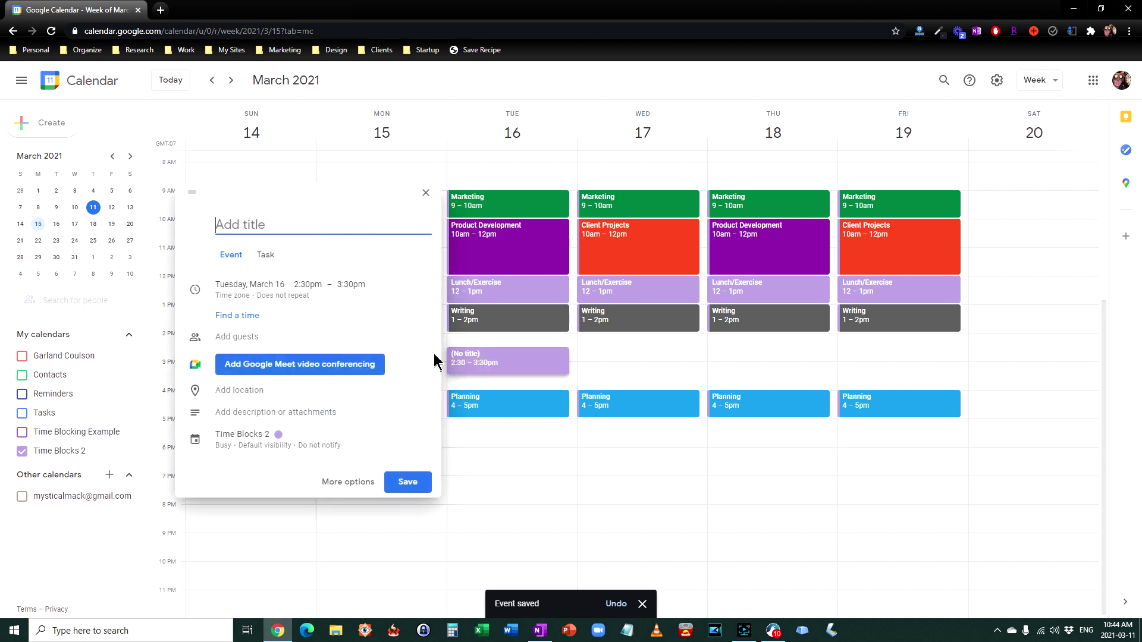
pyautogui.write('Prof')
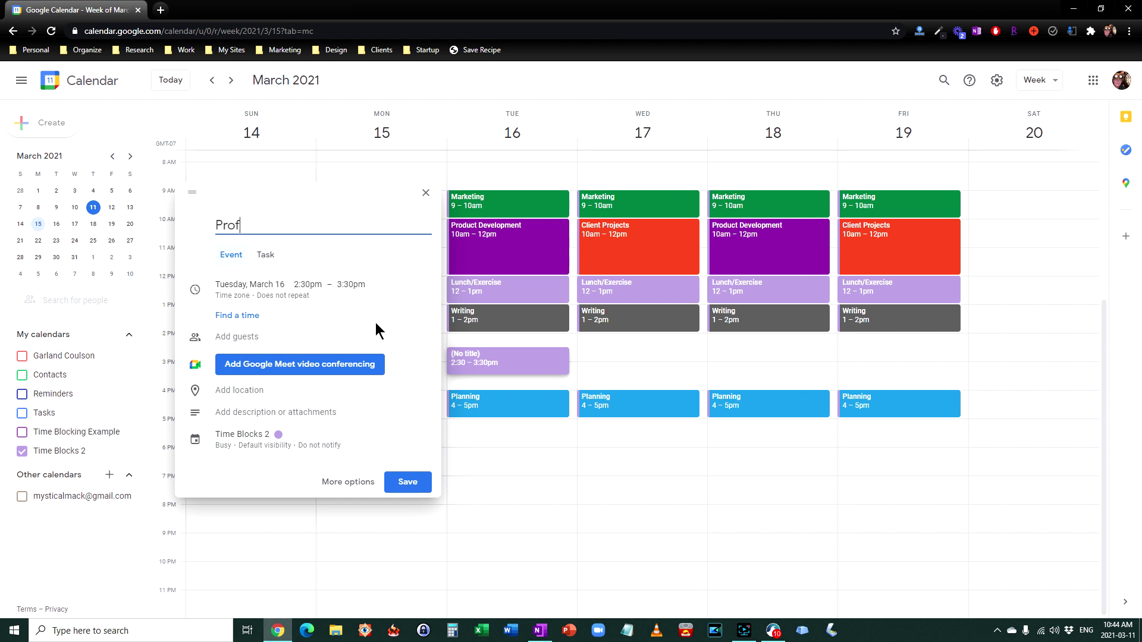
pyautogui.write('essional Development')
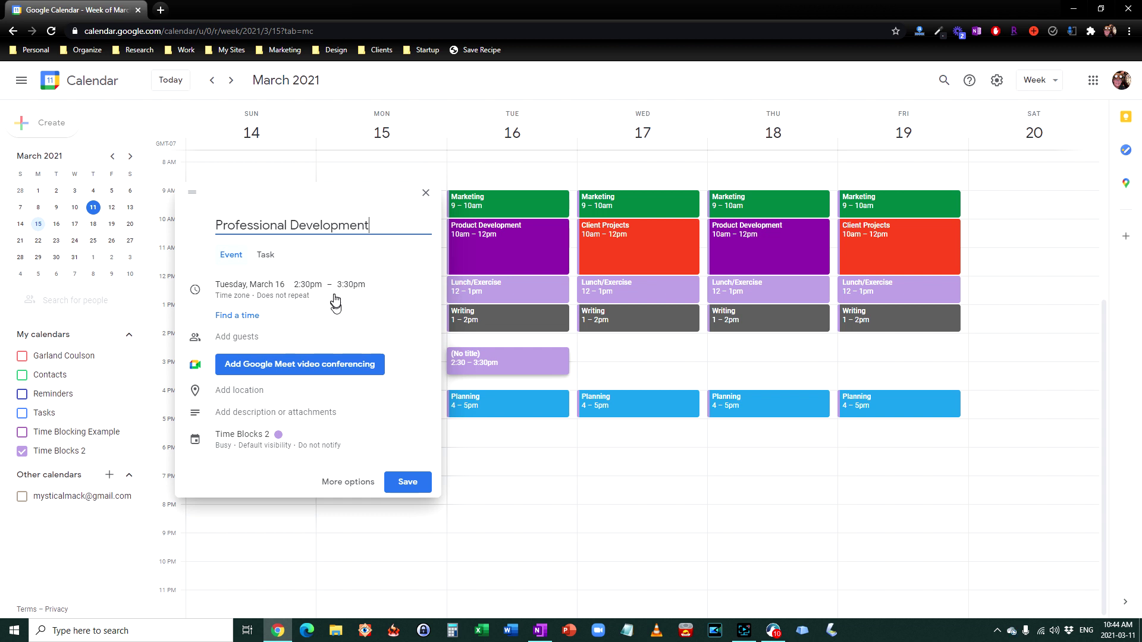
pyautogui.click(302, 284)
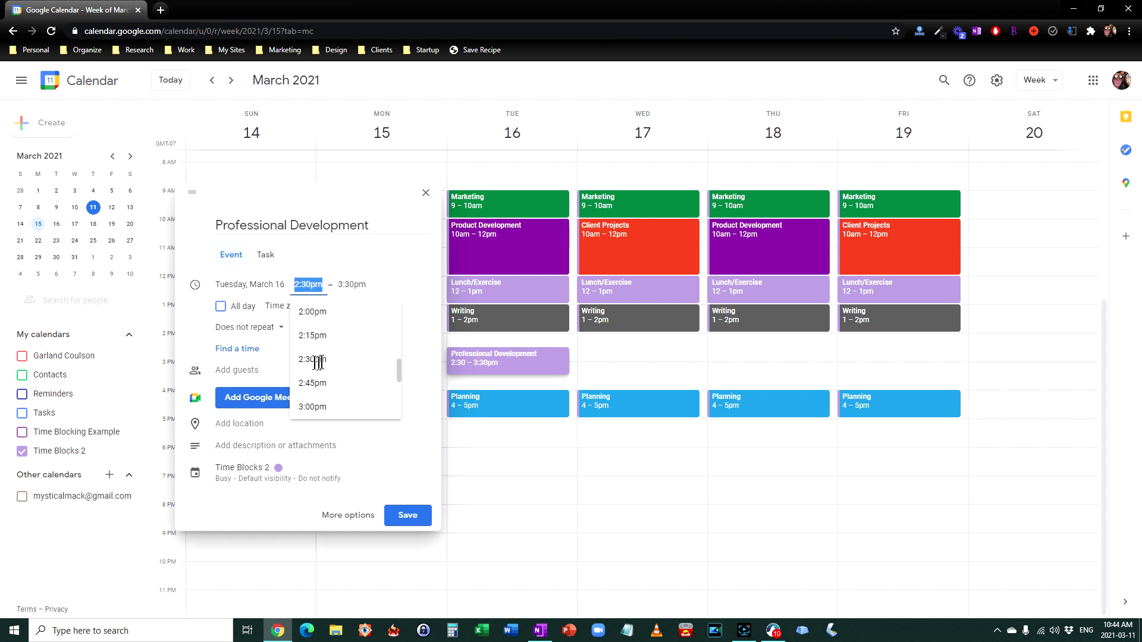
pyautogui.click(326, 311)
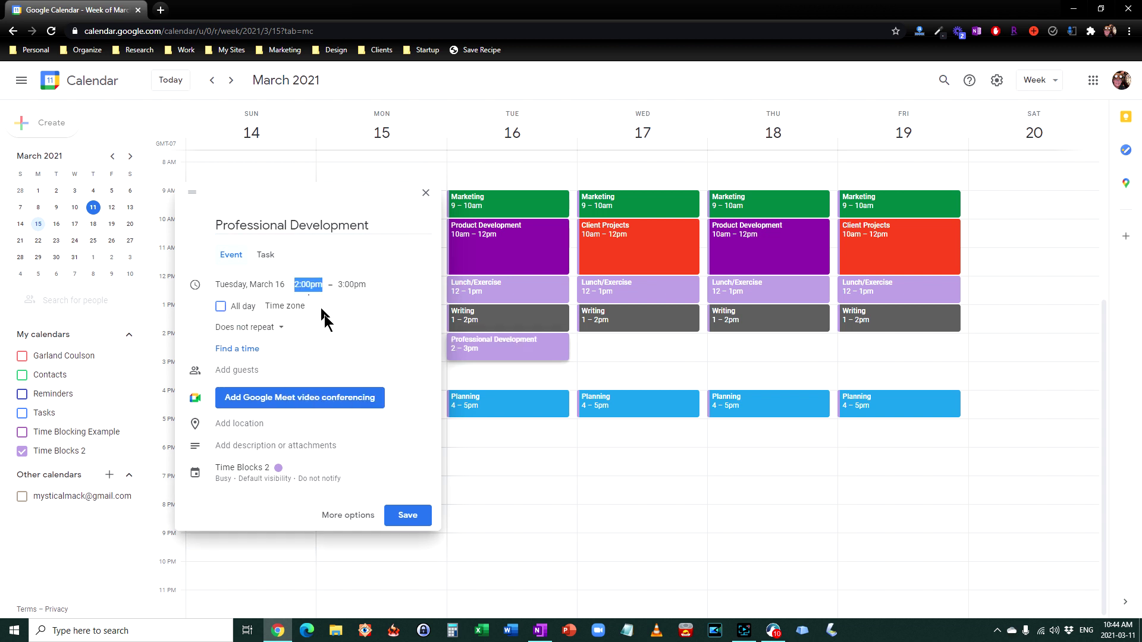
pyautogui.click(351, 284)
pyautogui.click(369, 406)
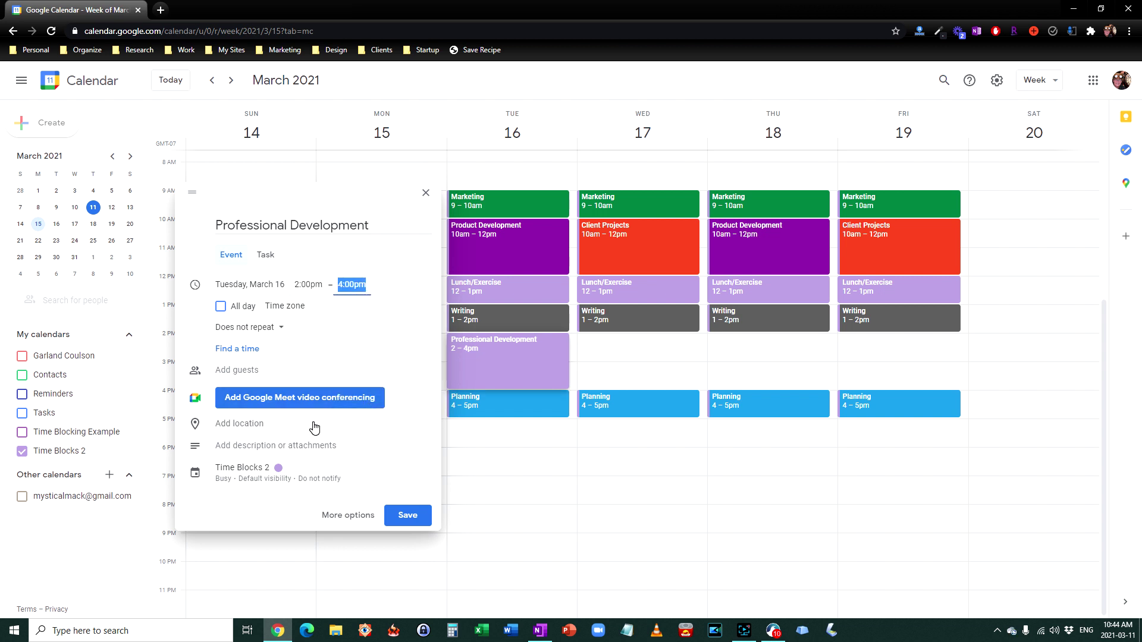
# Color the Professional Development event yellow (Banana).
pyautogui.click(288, 472)
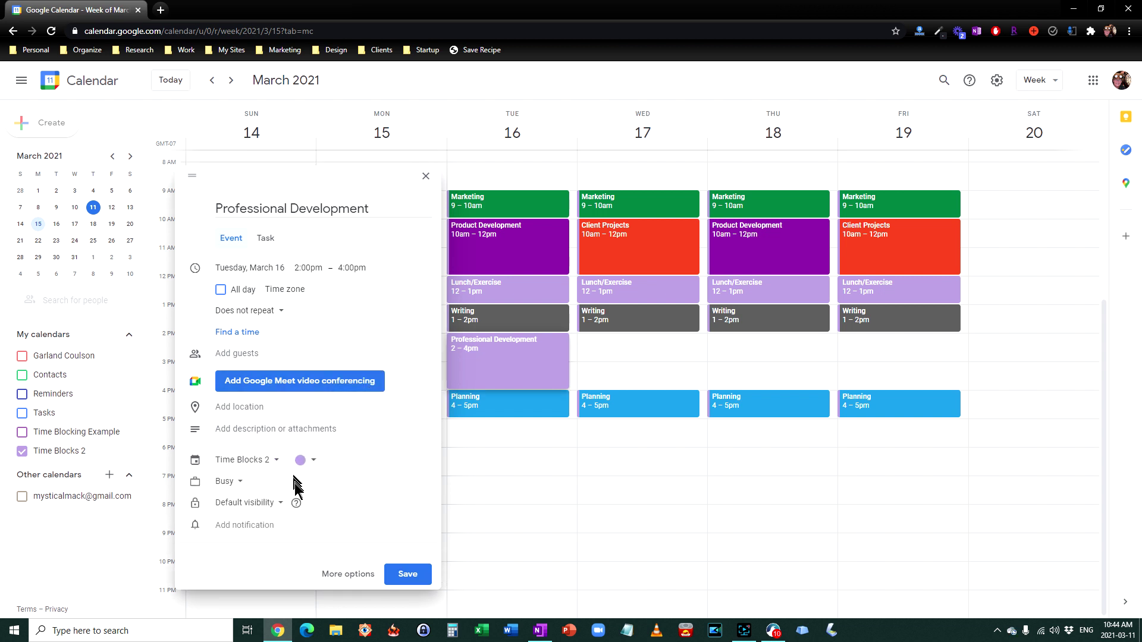
pyautogui.click(308, 462)
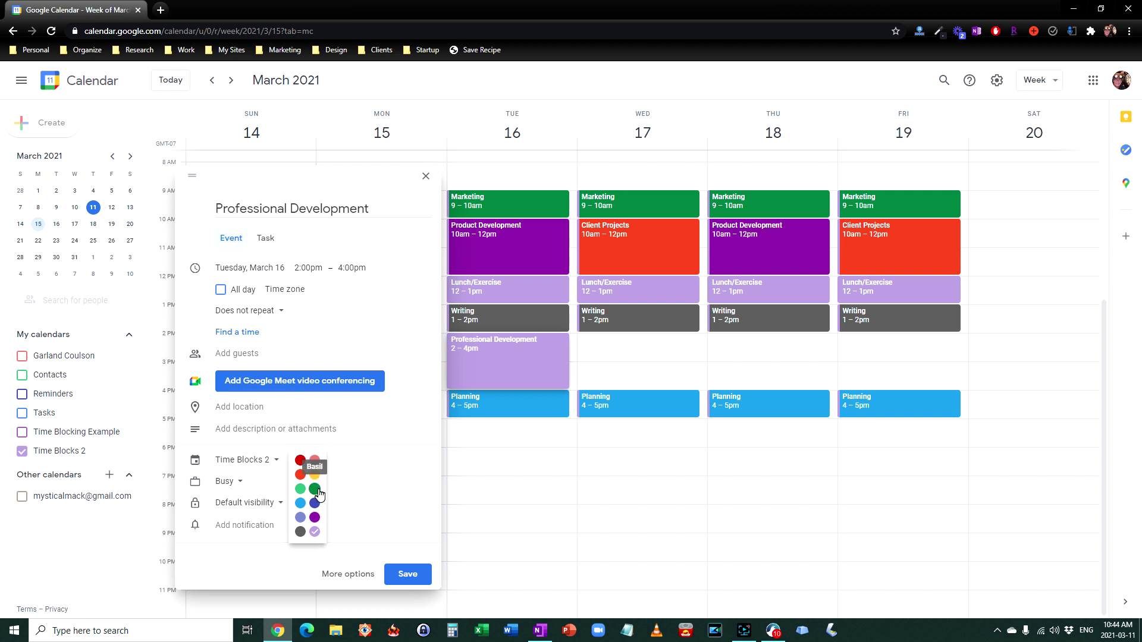
pyautogui.click(315, 475)
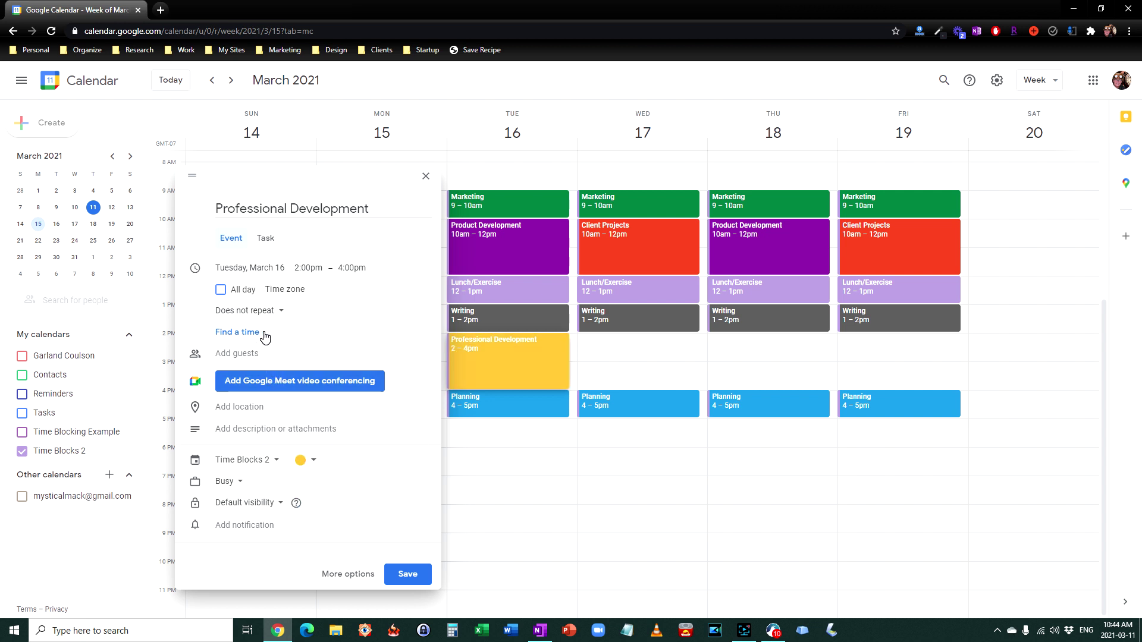
# Set the Professional Development event to repeat weekly on Tuesday and Thursday with no end date, and save it.
pyautogui.click(274, 312)
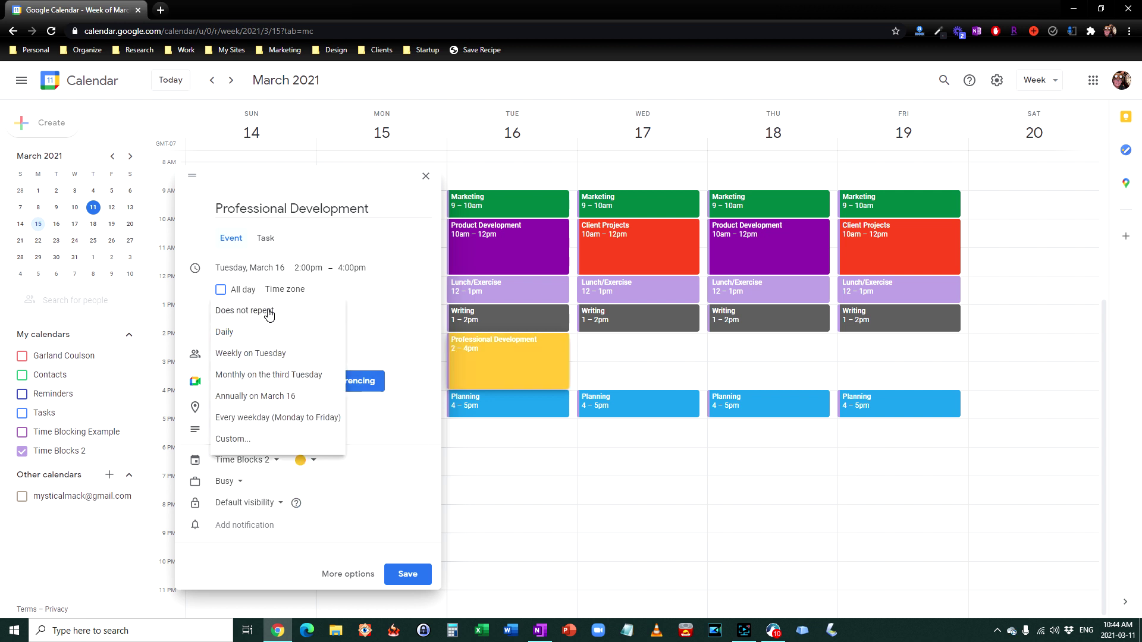
pyautogui.click(260, 437)
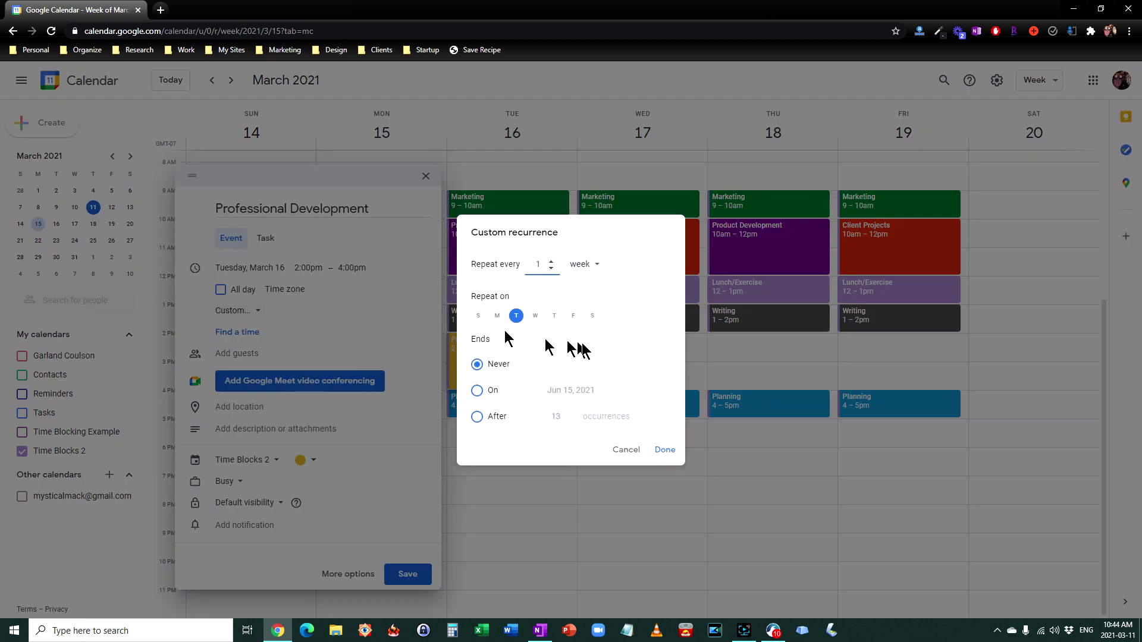
pyautogui.click(553, 315)
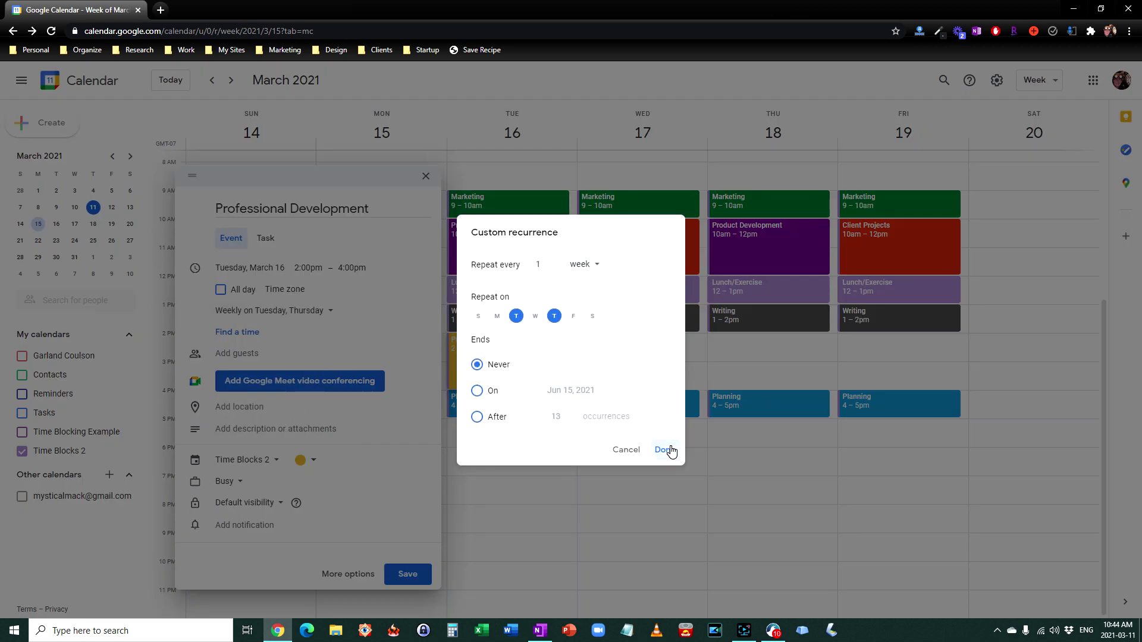
pyautogui.click(664, 449)
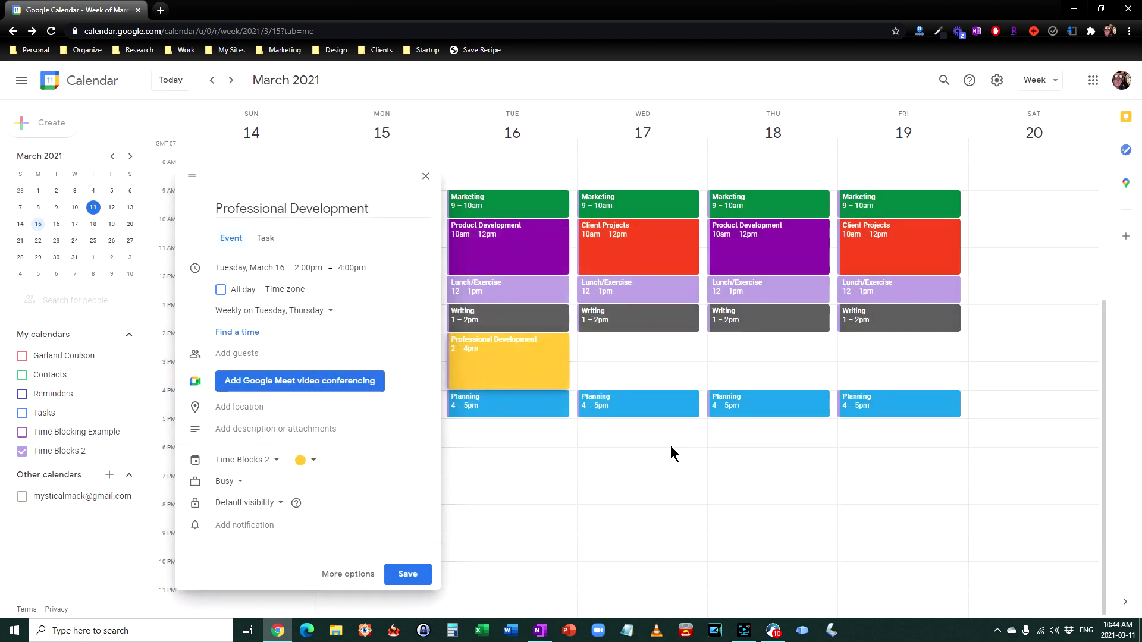
pyautogui.click(407, 574)
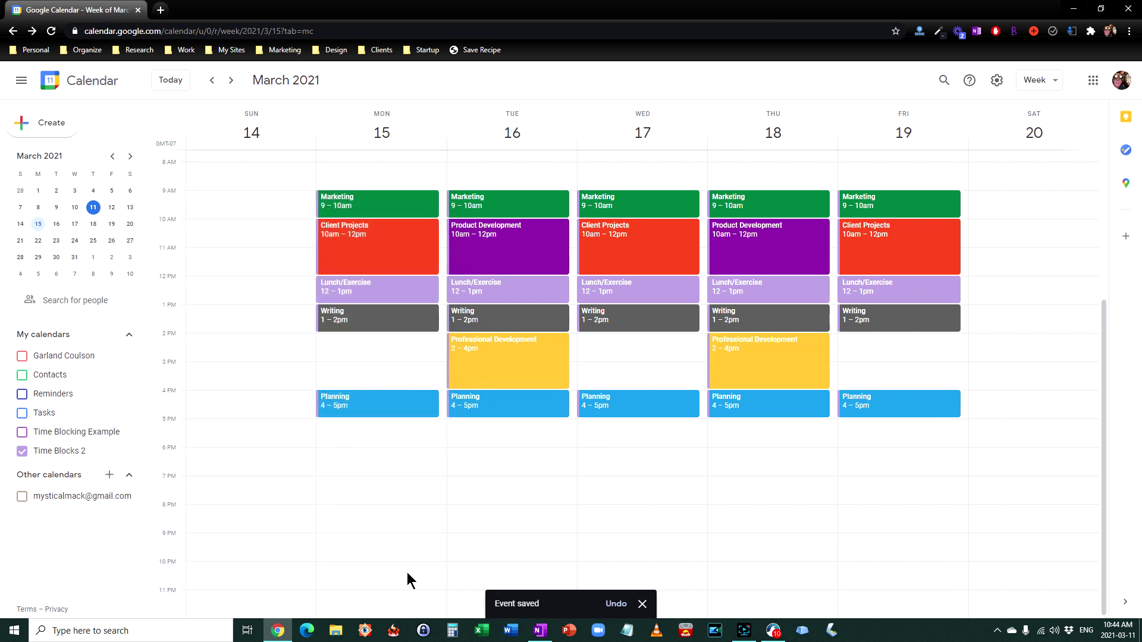
# Start a new event titled "Meeting" on Monday, March 15, from 2:00pm to 3:00pm.
pyautogui.click(392, 354)
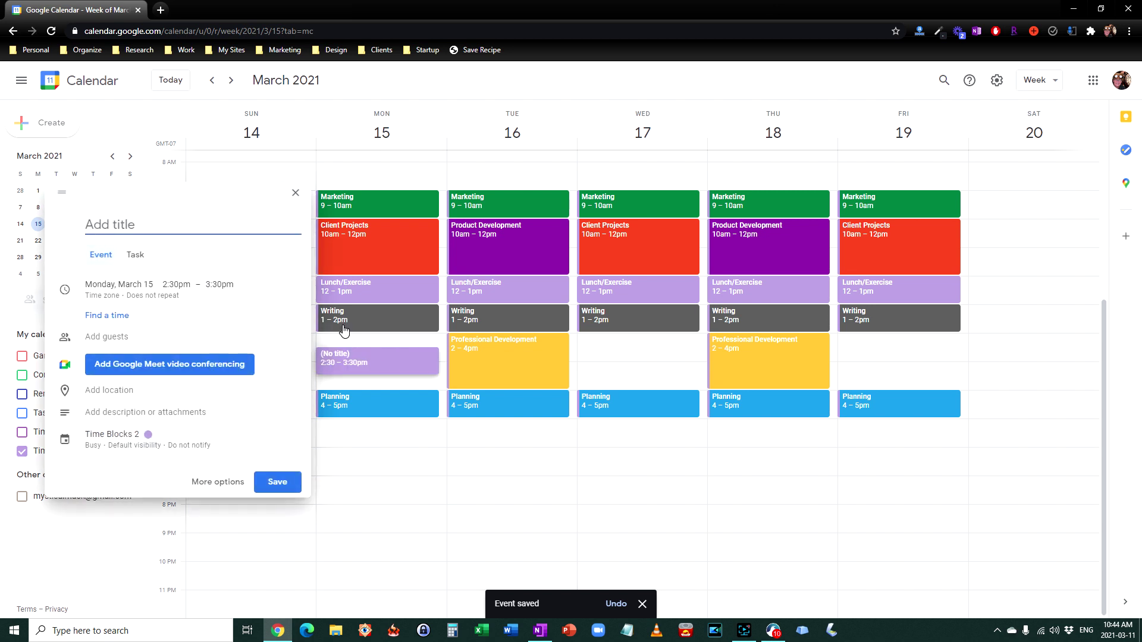
pyautogui.write('Meeting')
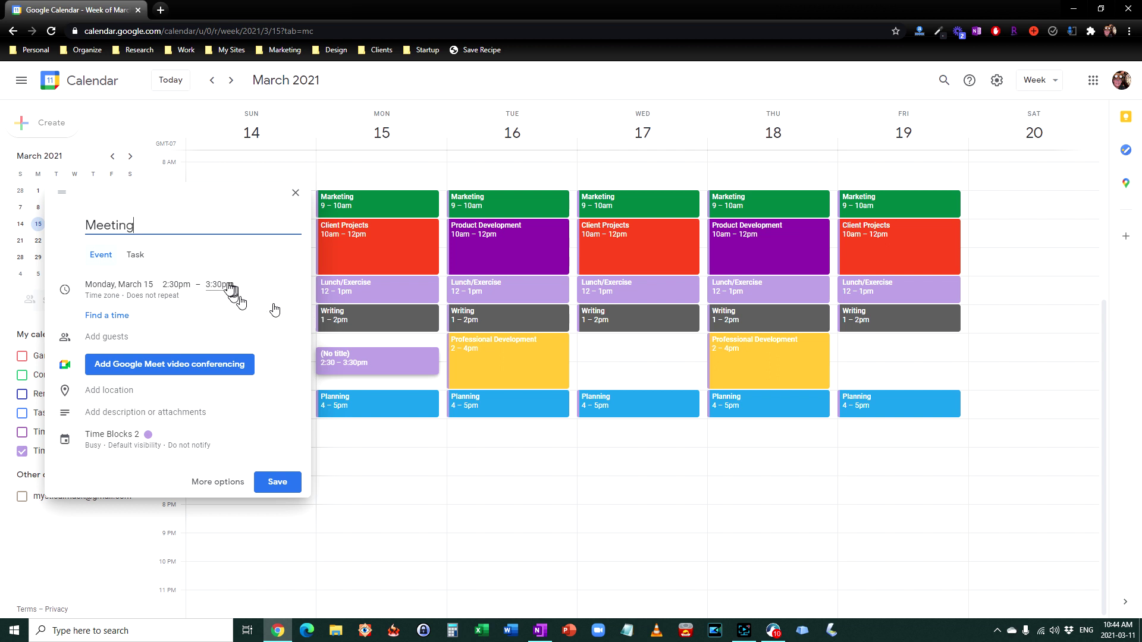
pyautogui.click(186, 280)
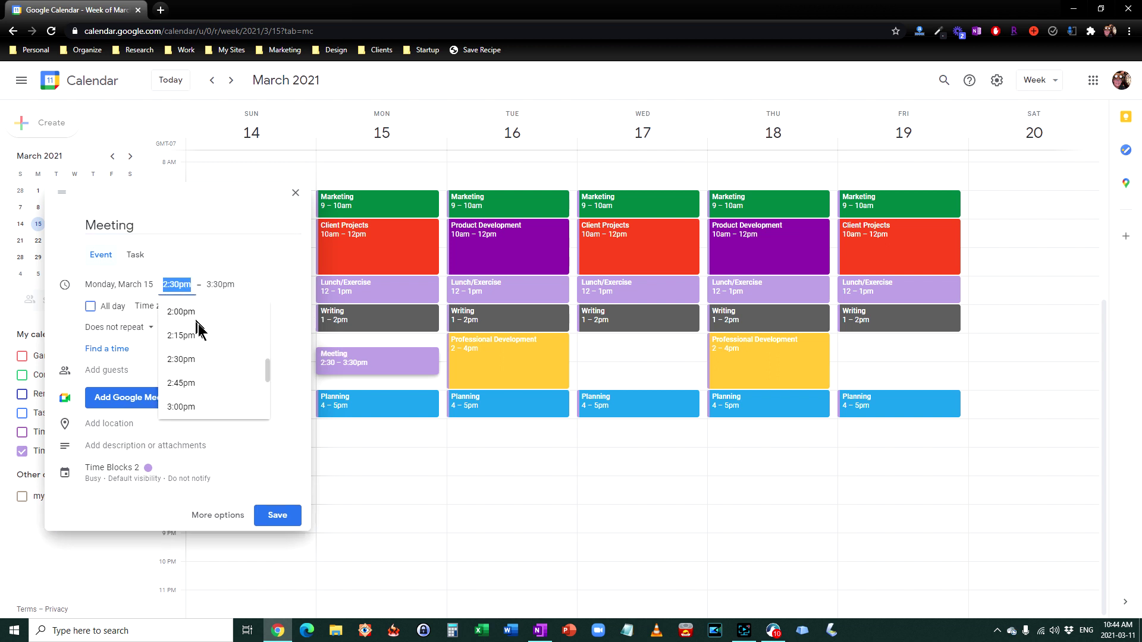
pyautogui.click(198, 314)
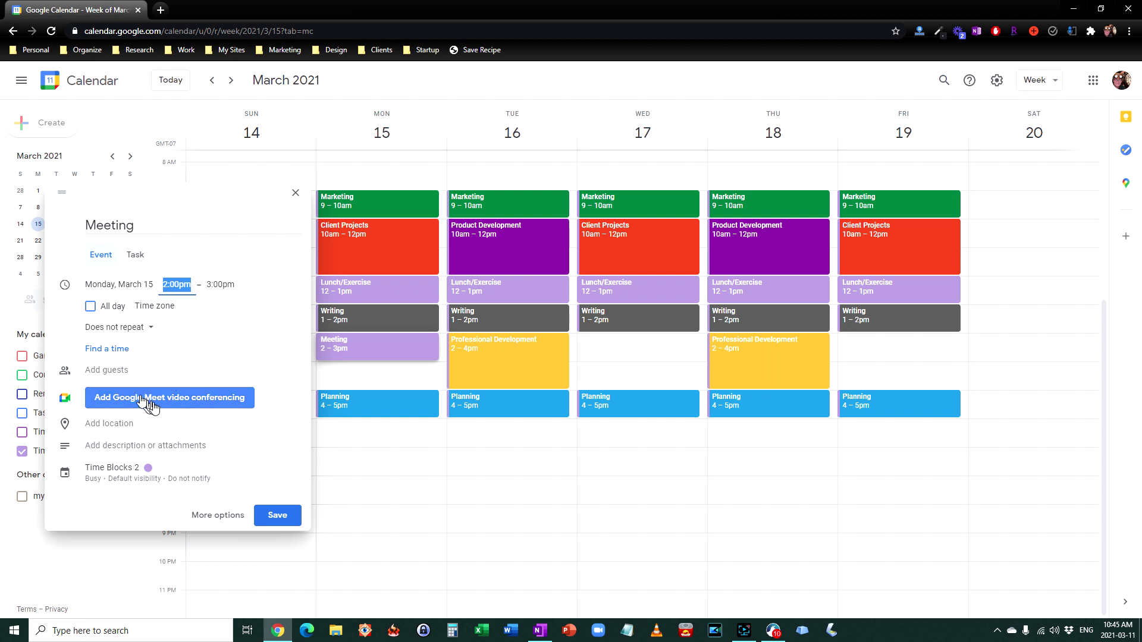
# Set the Meeting event to repeat weekly on Monday and Wednesday with no end date.
pyautogui.click(126, 328)
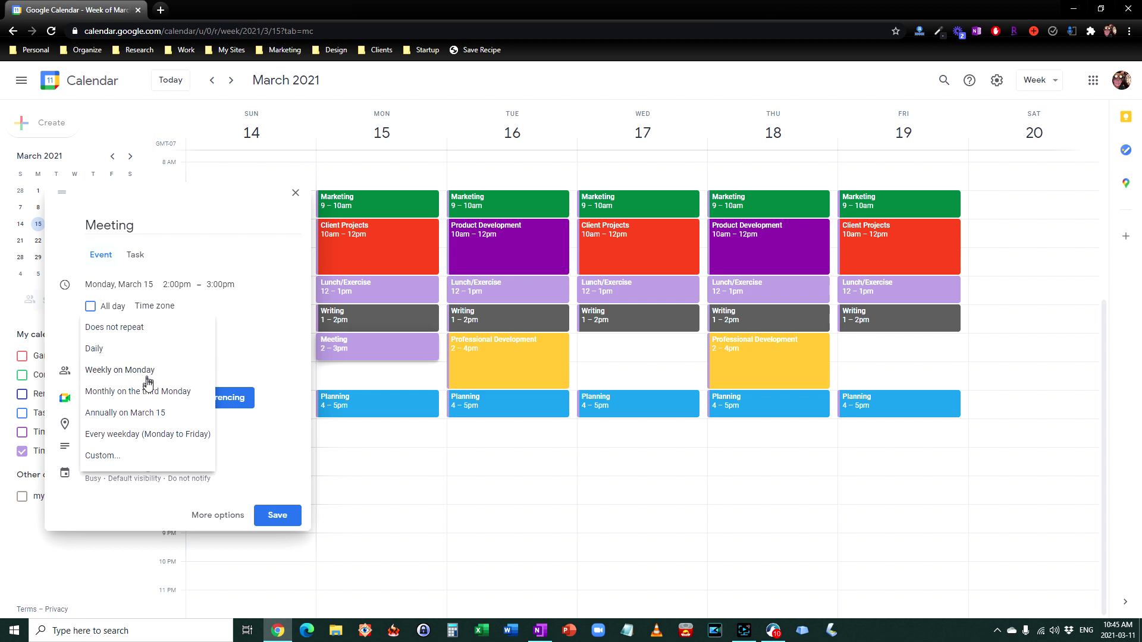
pyautogui.click(125, 456)
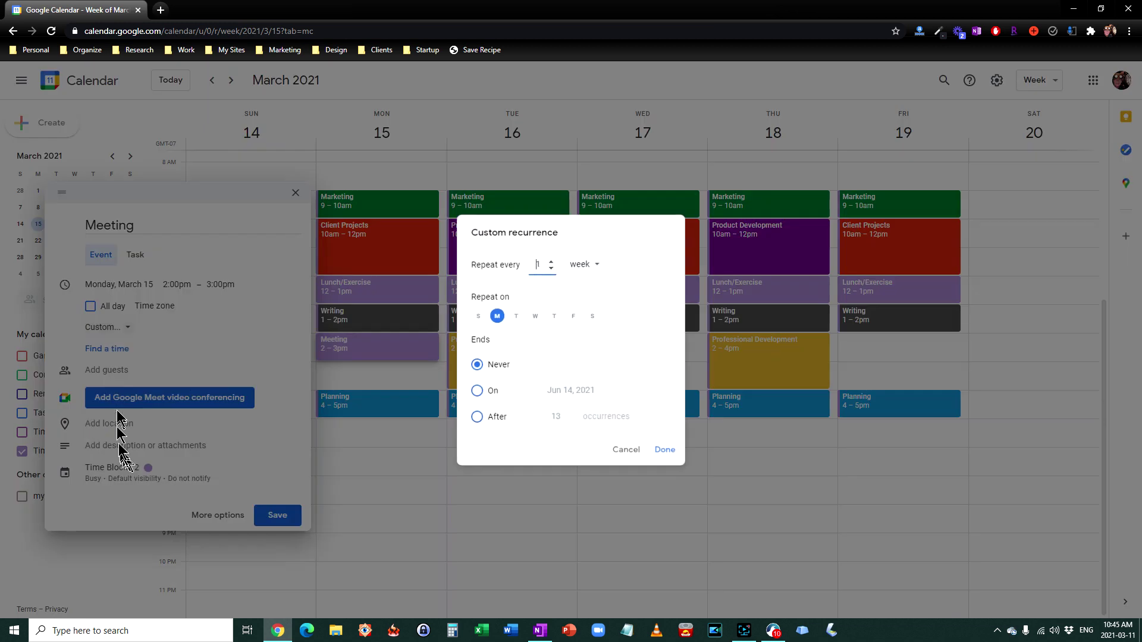
pyautogui.click(535, 316)
pyautogui.click(574, 316)
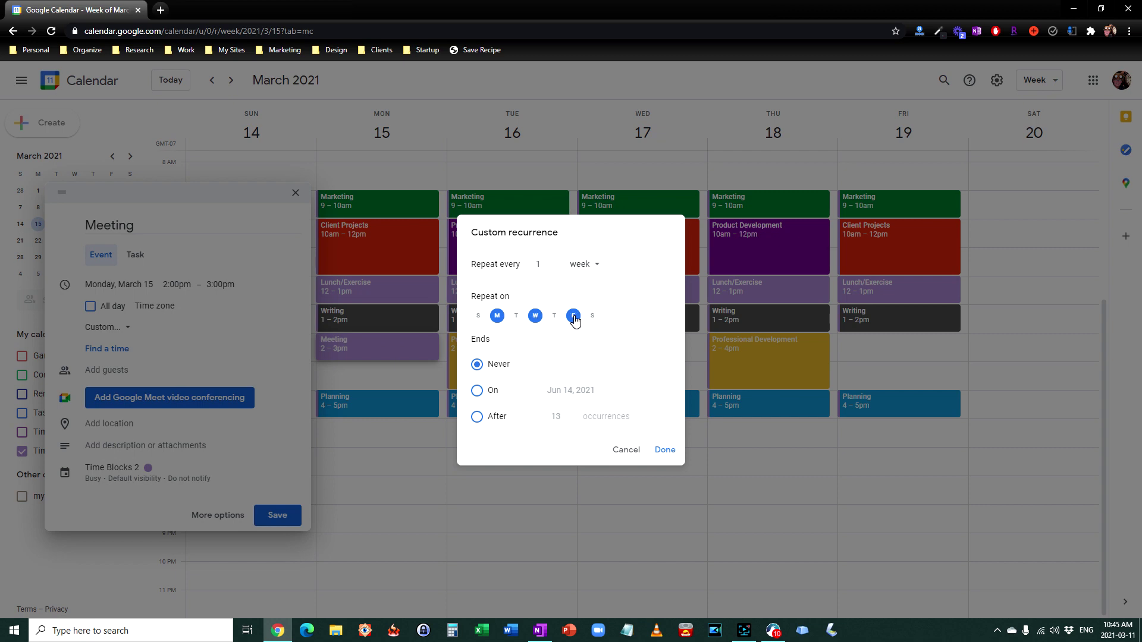
pyautogui.click(573, 316)
pyautogui.click(664, 450)
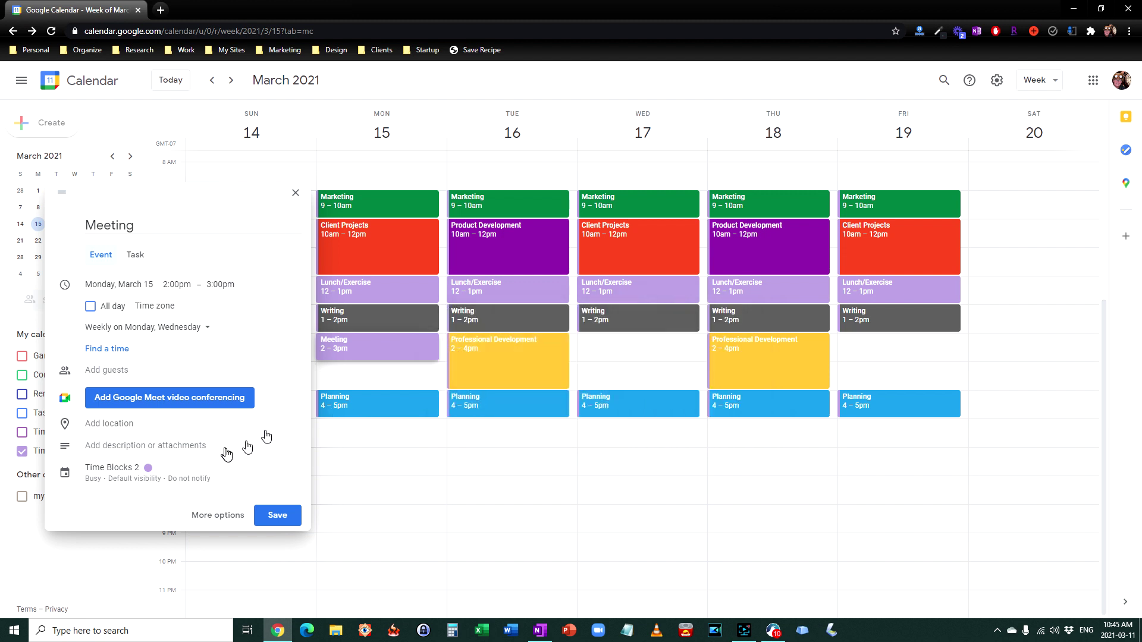
# Color the Meeting event light green and save it.
pyautogui.click(148, 474)
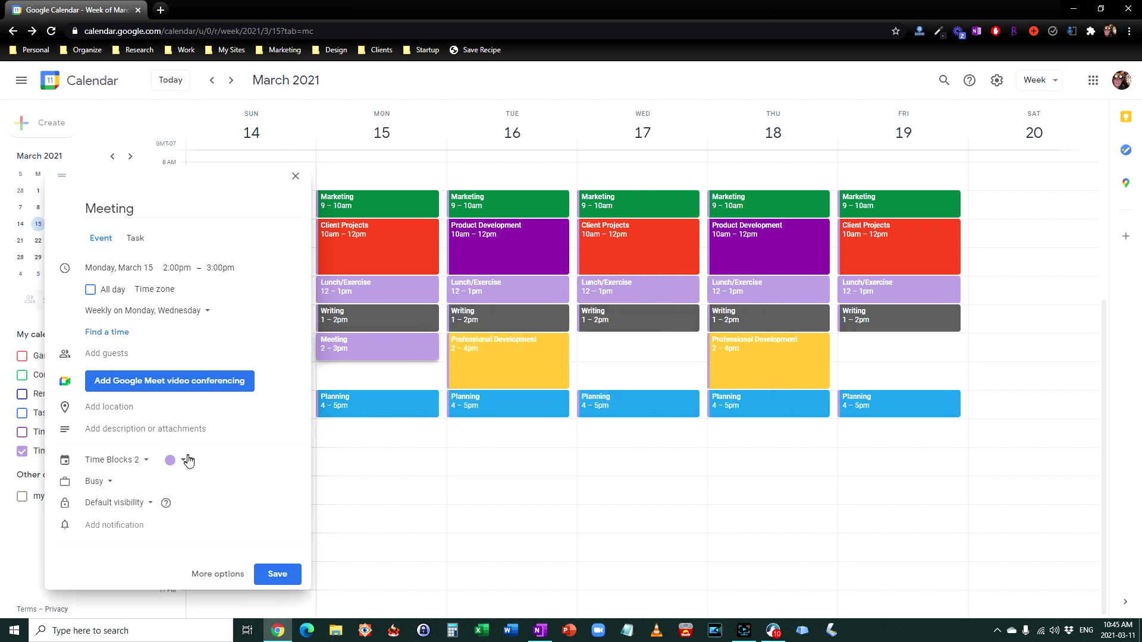
pyautogui.click(174, 461)
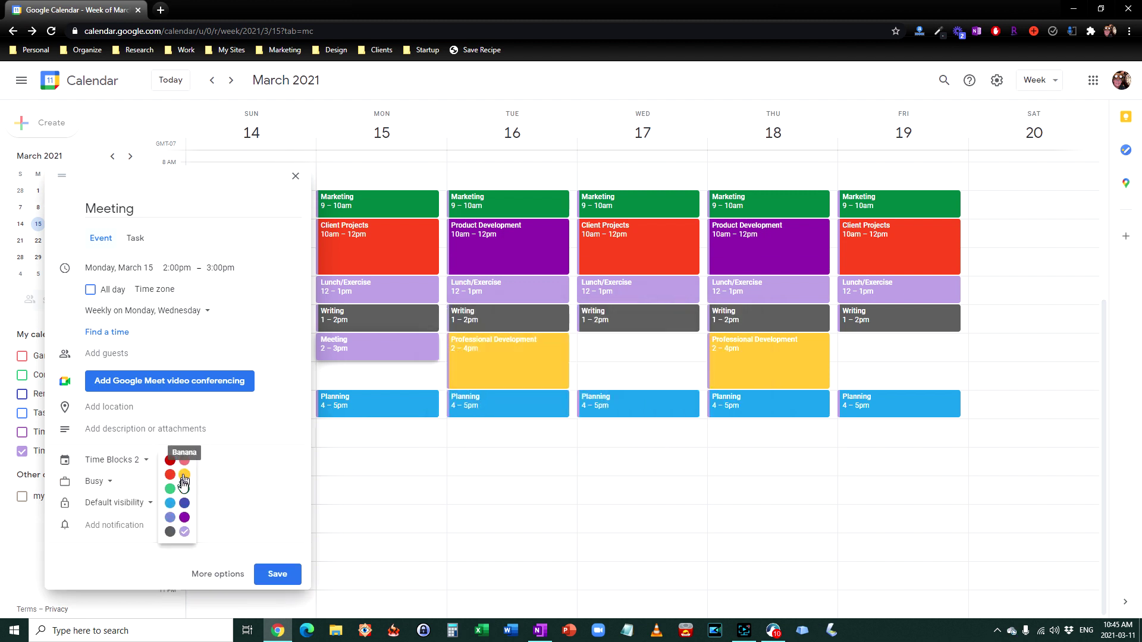
pyautogui.click(171, 489)
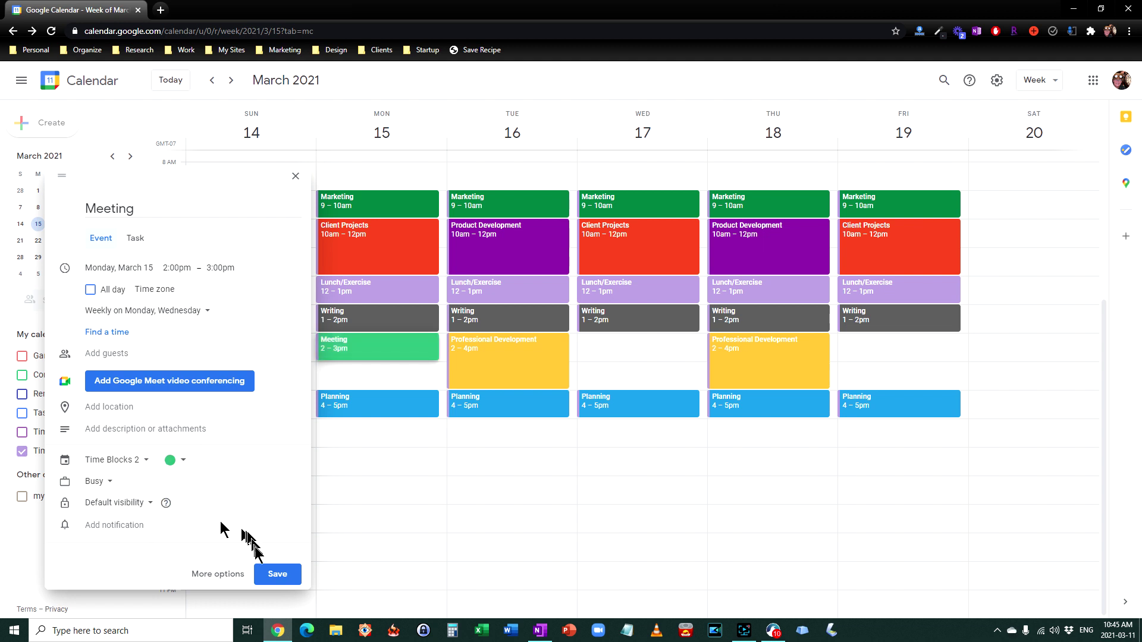
pyautogui.click(277, 574)
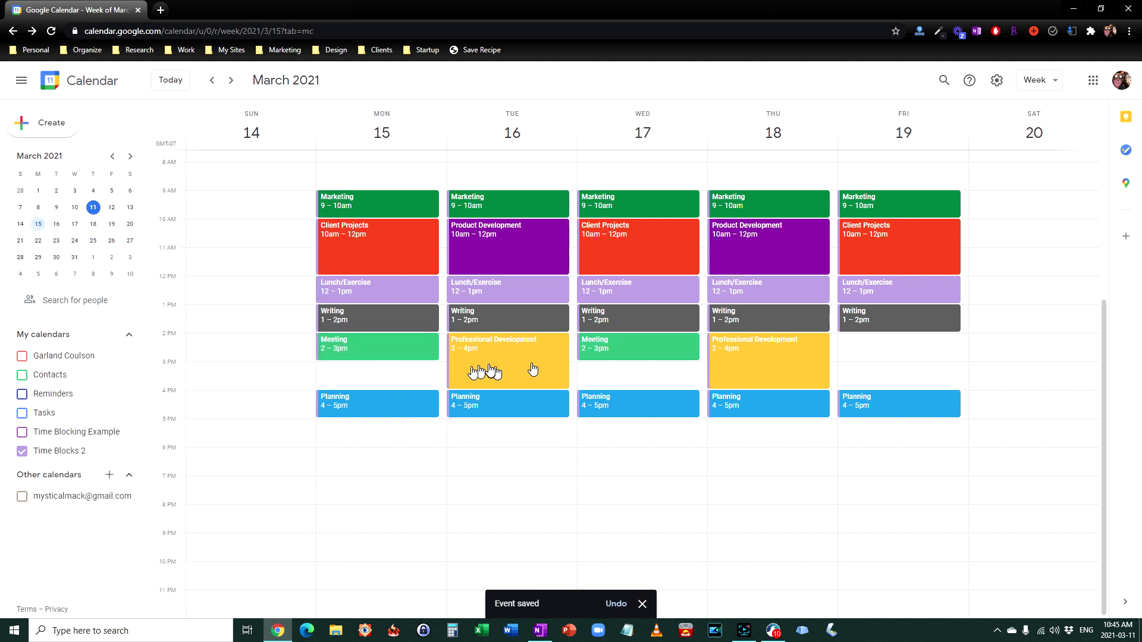
# Start a new "Client Projects" event on Monday, March 15, from 3:00pm to 4:00pm, and color it bright red like the morning Client Projects blocks.
pyautogui.click(354, 369)
pyautogui.write('Cl')
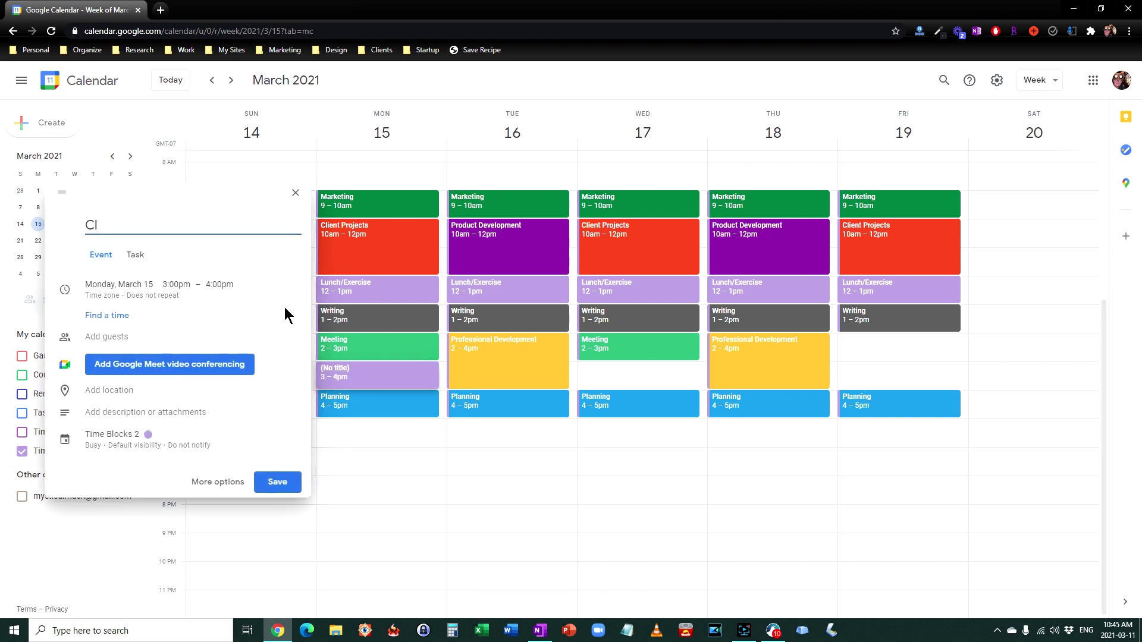
pyautogui.write('ient Projects')
pyautogui.click(149, 436)
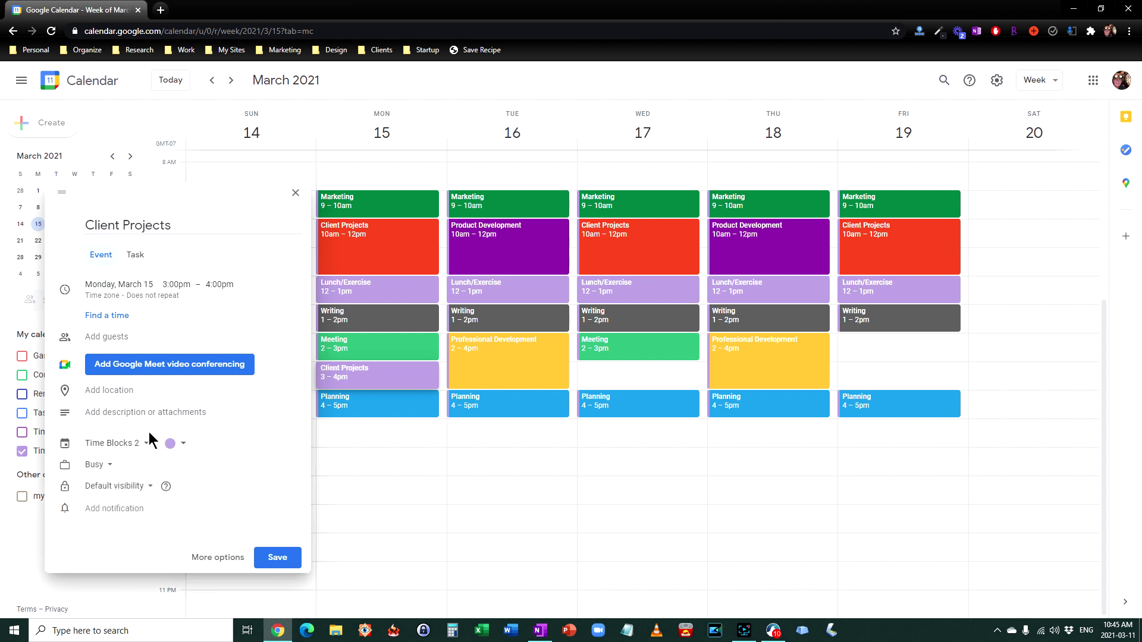
pyautogui.click(178, 443)
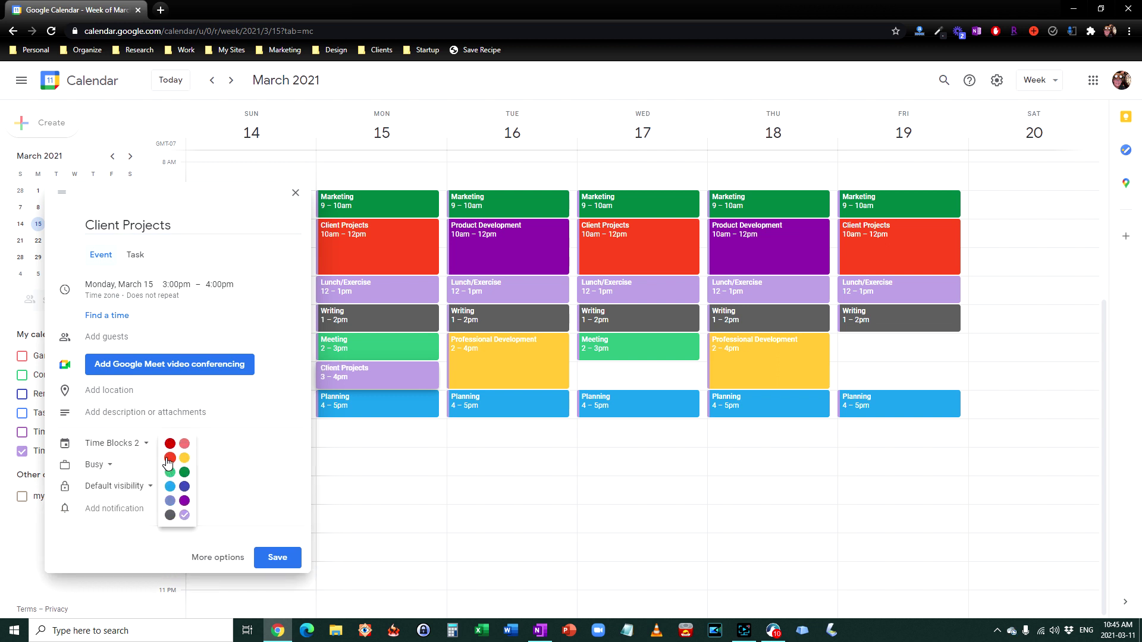
pyautogui.click(170, 458)
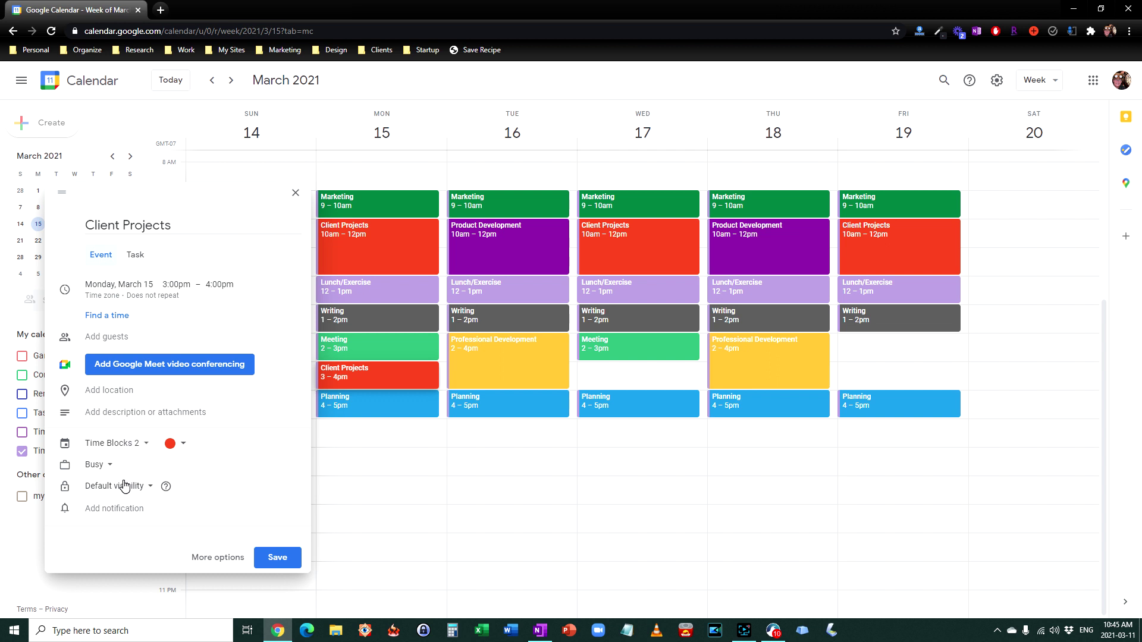
# Set the afternoon Client Projects event to repeat weekly on Monday, Wednesday and Friday with no end date.
pyautogui.click(116, 295)
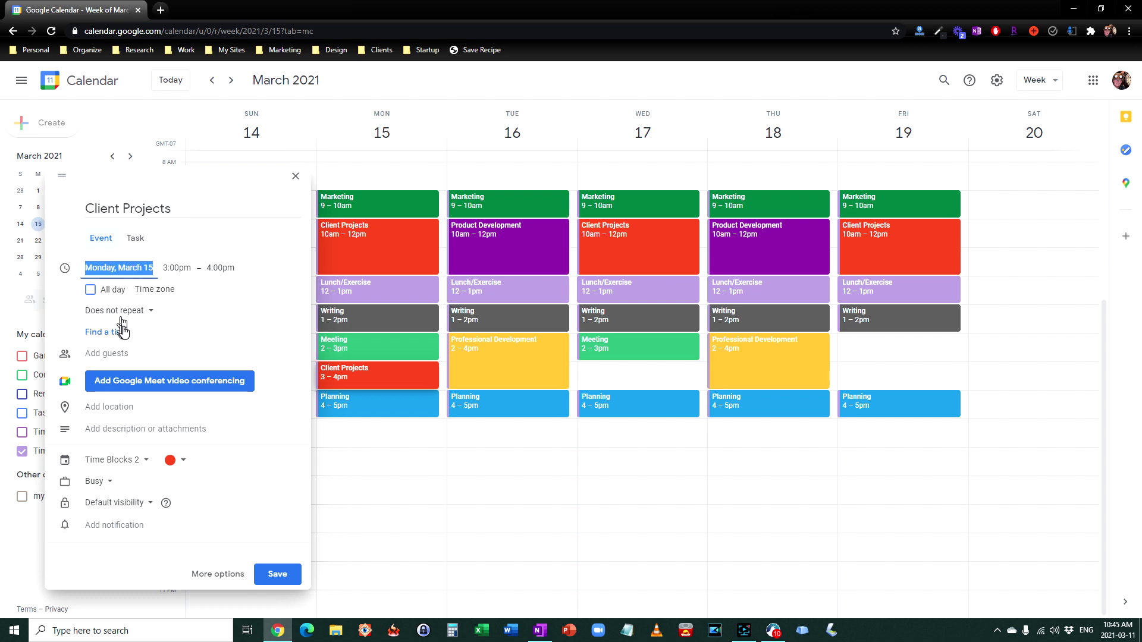
pyautogui.click(125, 317)
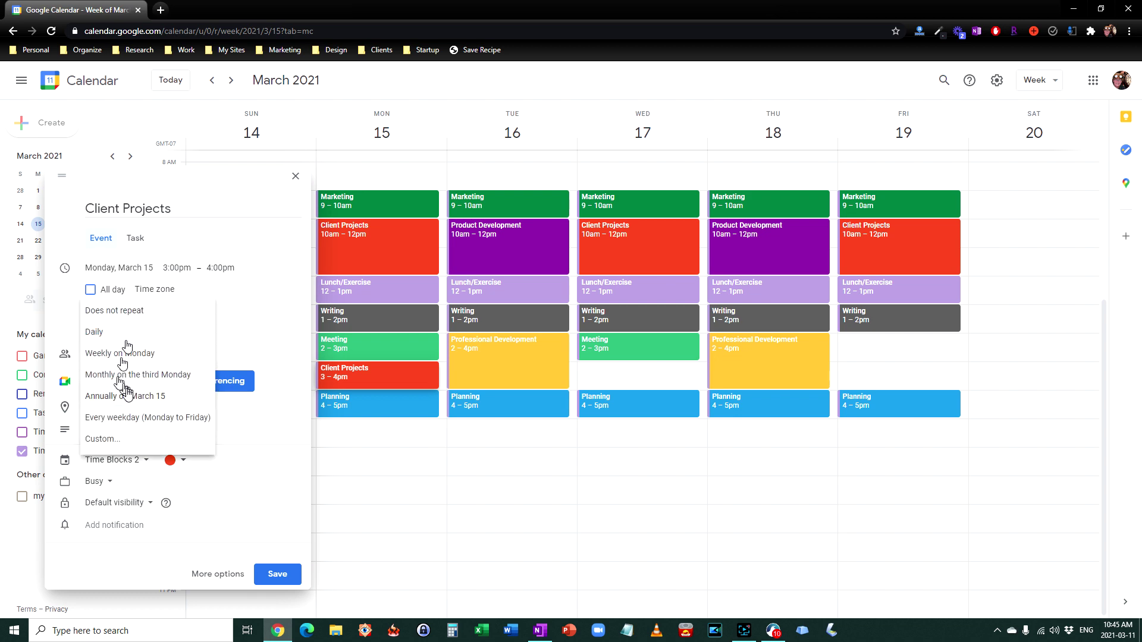
pyautogui.click(111, 440)
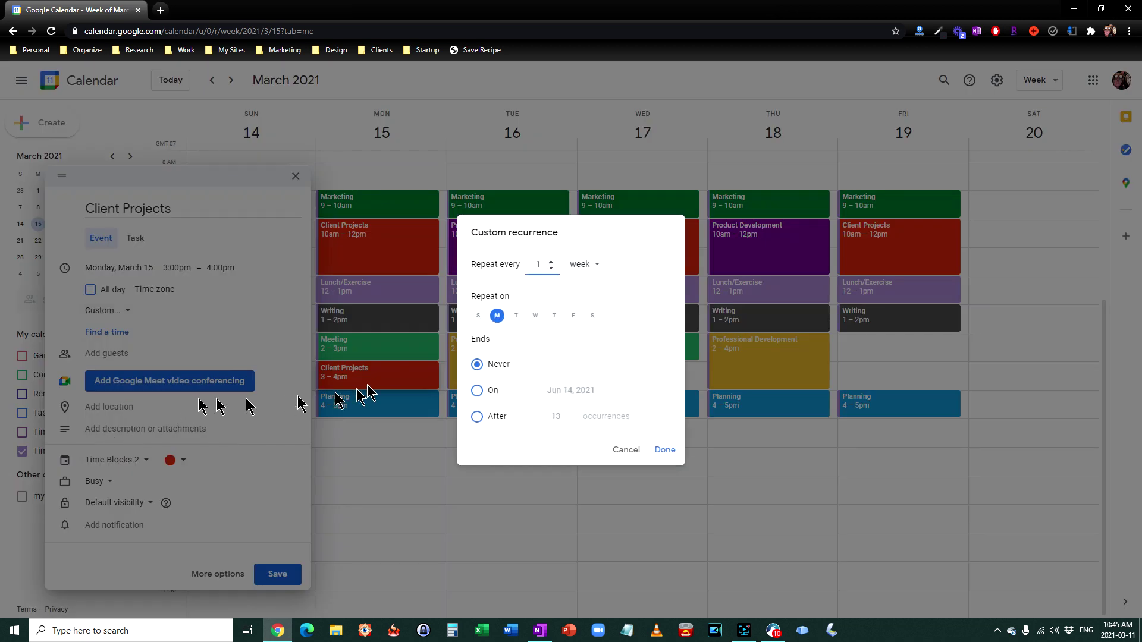
pyautogui.click(536, 316)
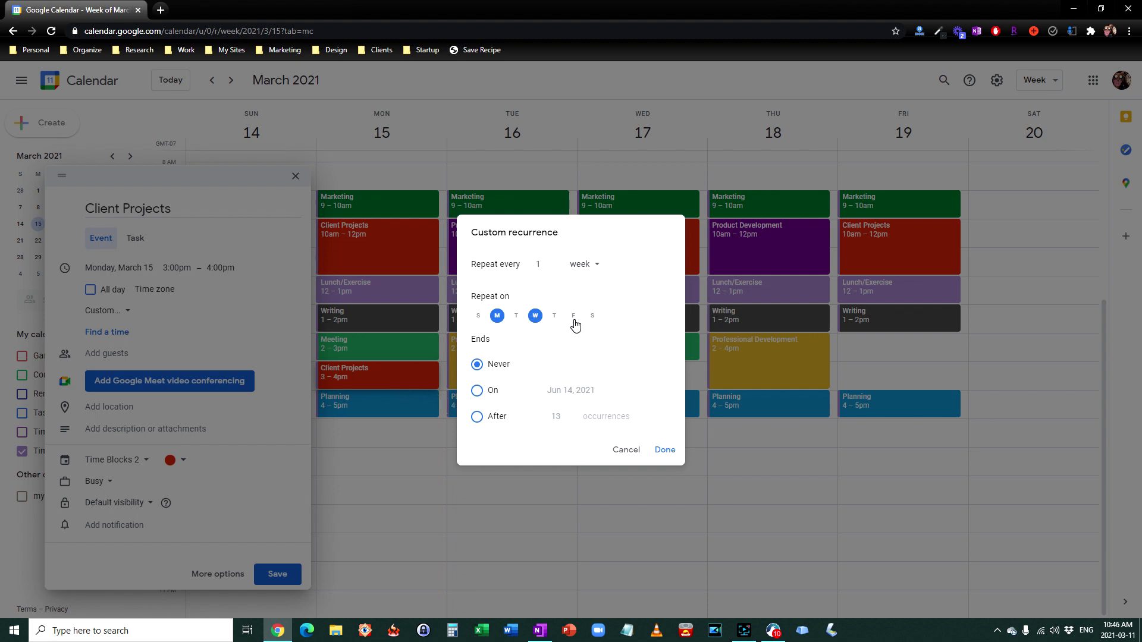
pyautogui.click(665, 450)
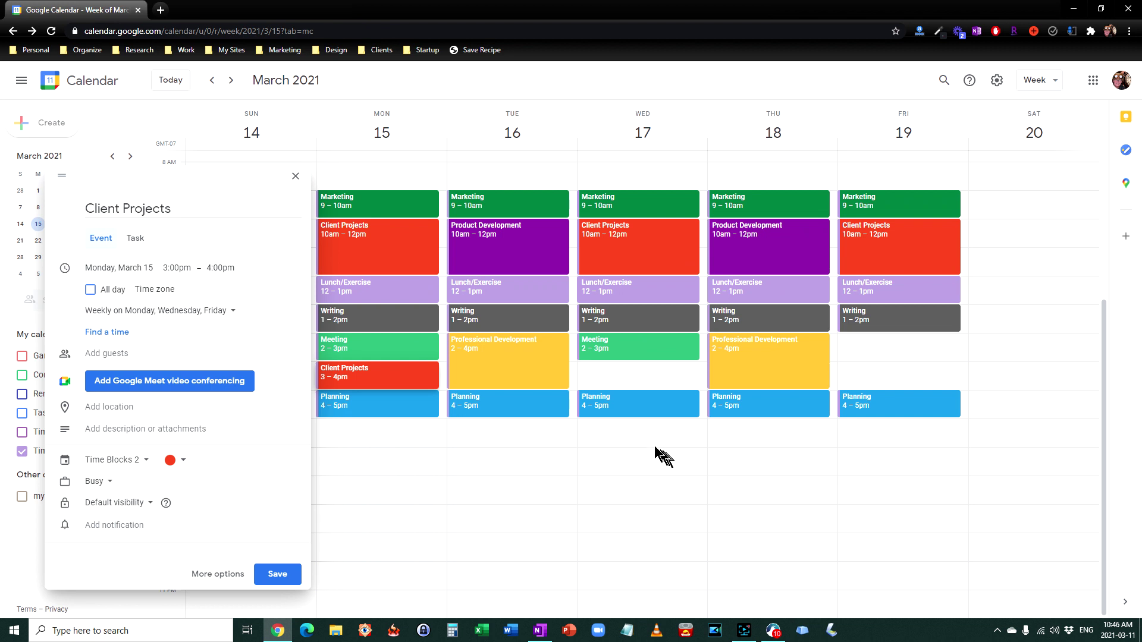
# Save the recurring afternoon Client Projects event.
pyautogui.click(277, 574)
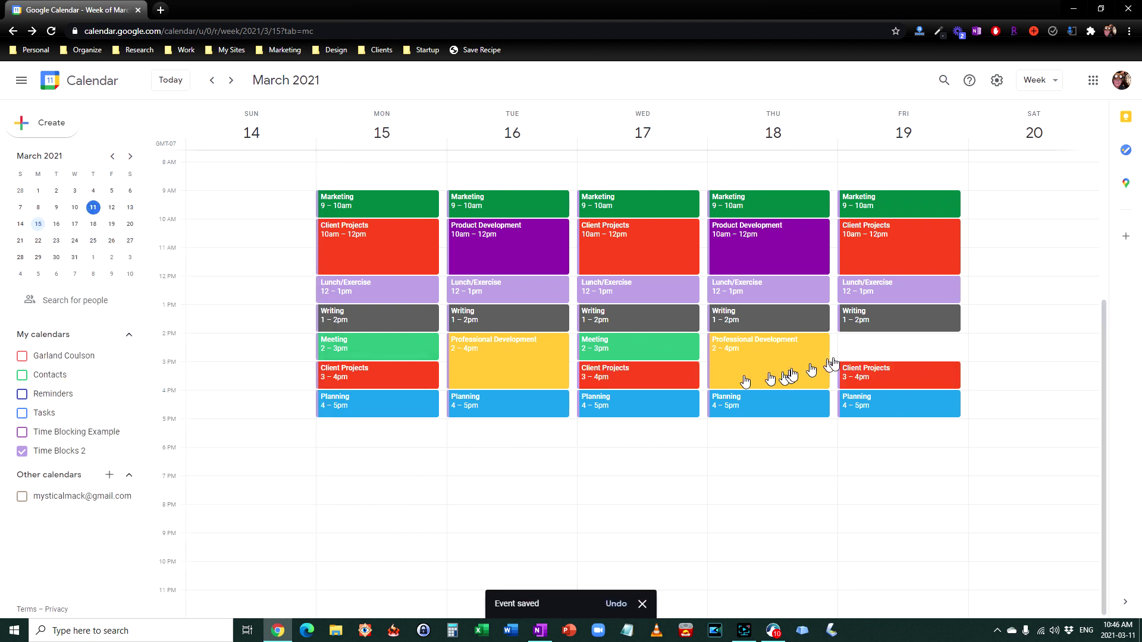
pyautogui.click(879, 344)
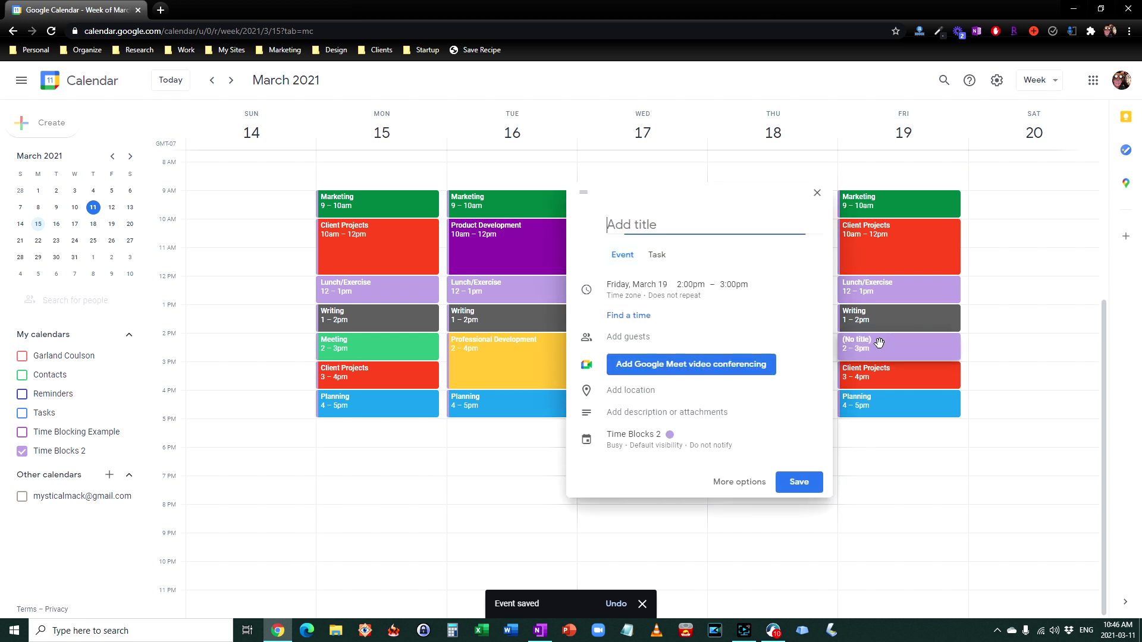
pyautogui.write('Writing')
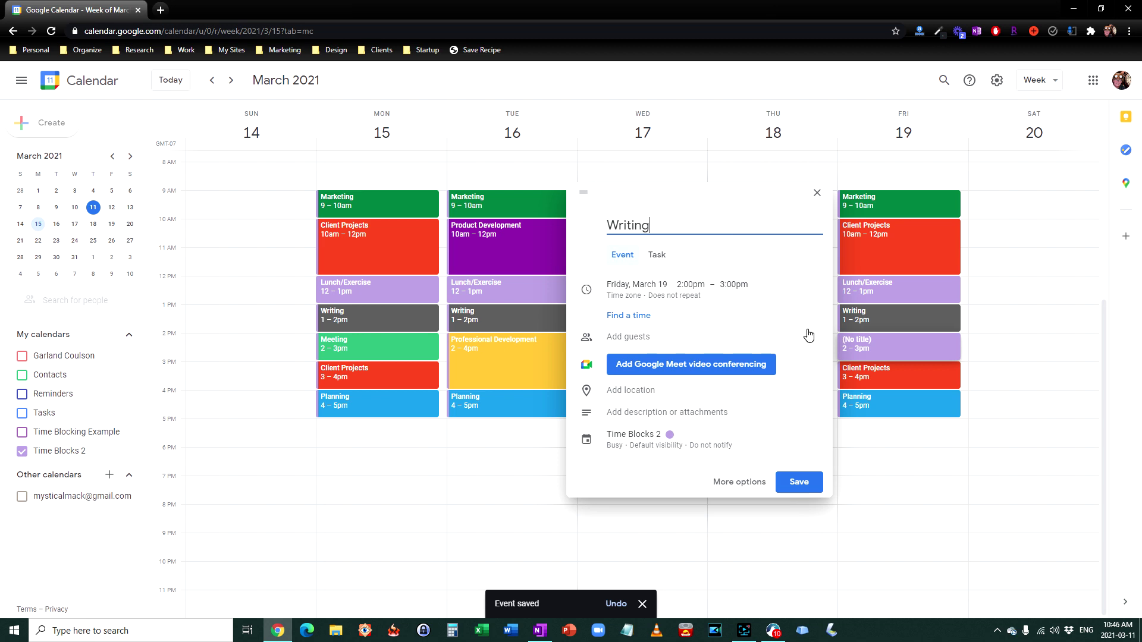
pyautogui.click(821, 195)
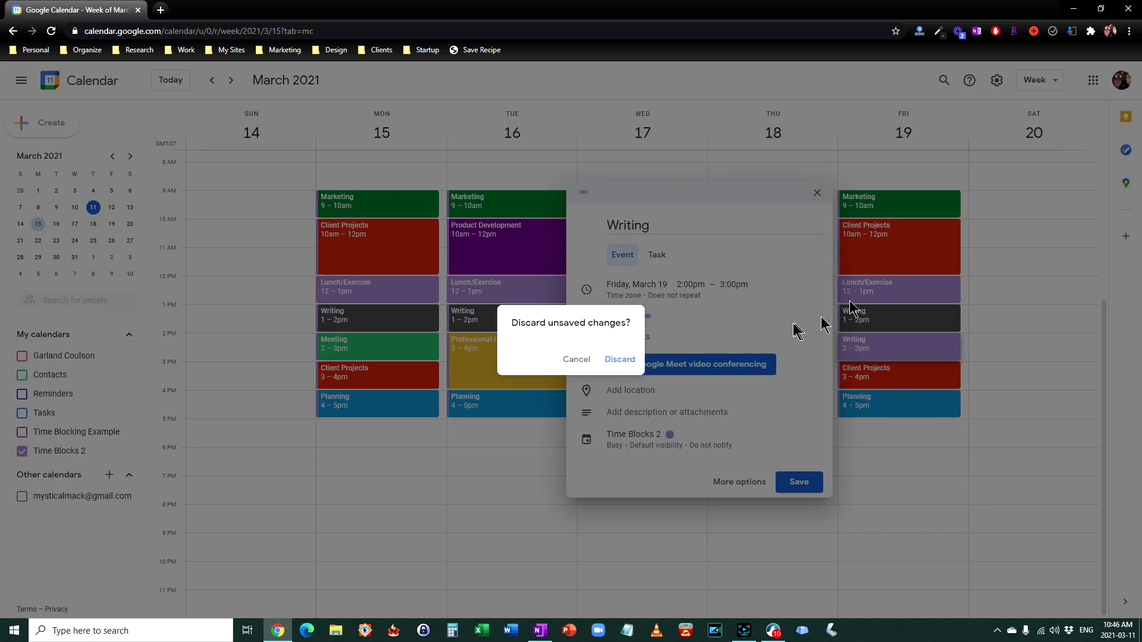
pyautogui.click(619, 359)
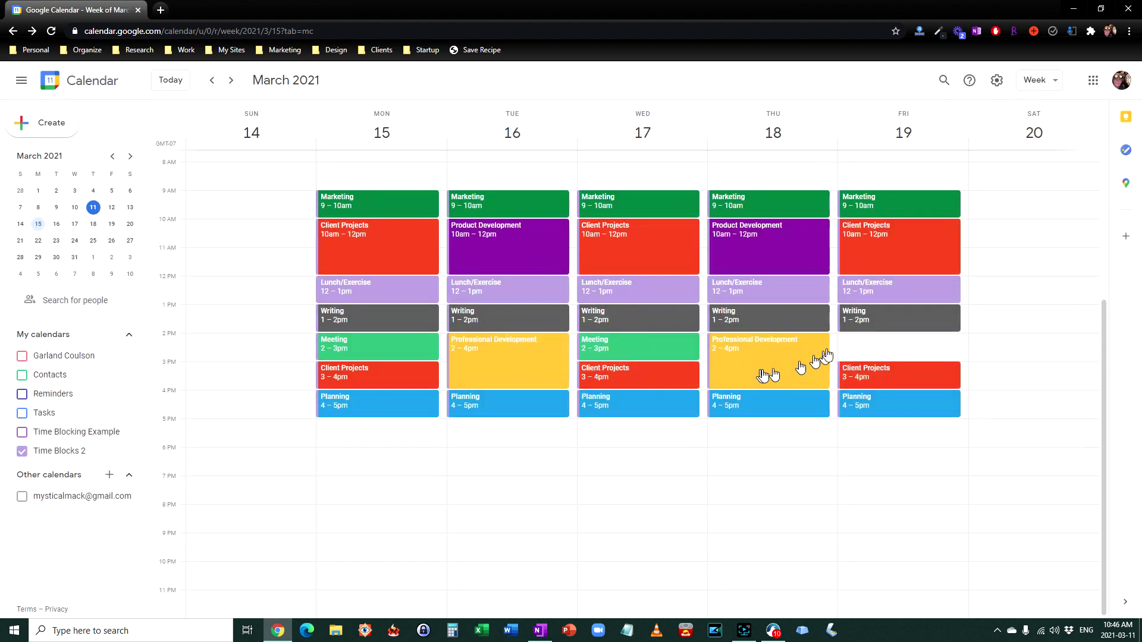
# Extend Friday's 1pm Writing block to end at 3pm, applying the change to this and following events.
pyautogui.click(886, 329)
pyautogui.moveTo(898, 332); pyautogui.dragTo(897, 359)
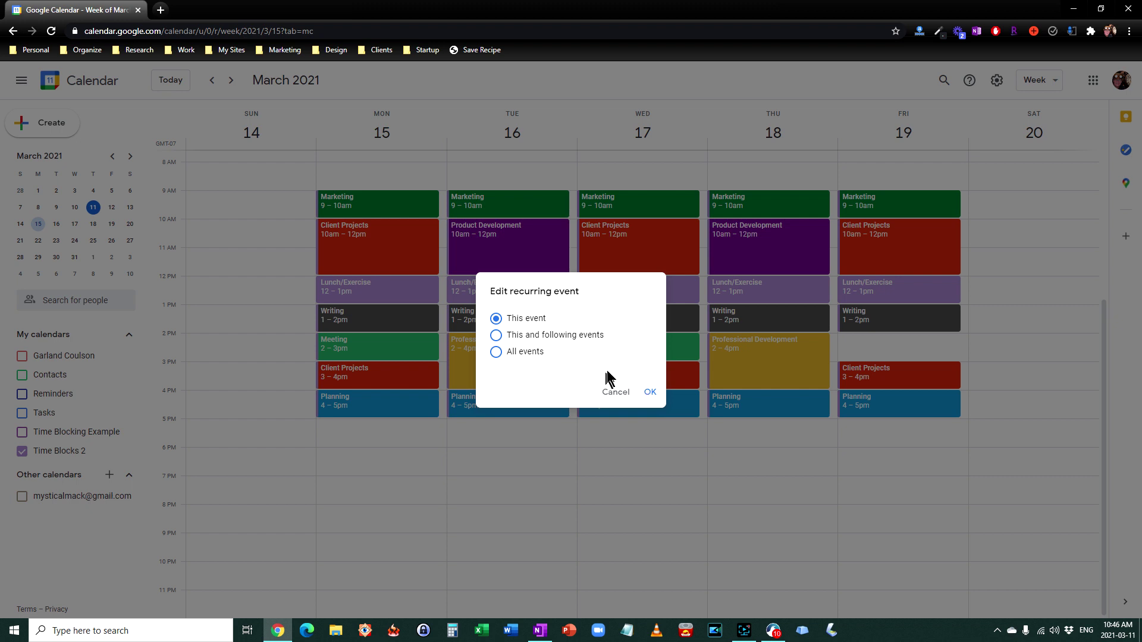
pyautogui.click(496, 335)
pyautogui.click(654, 392)
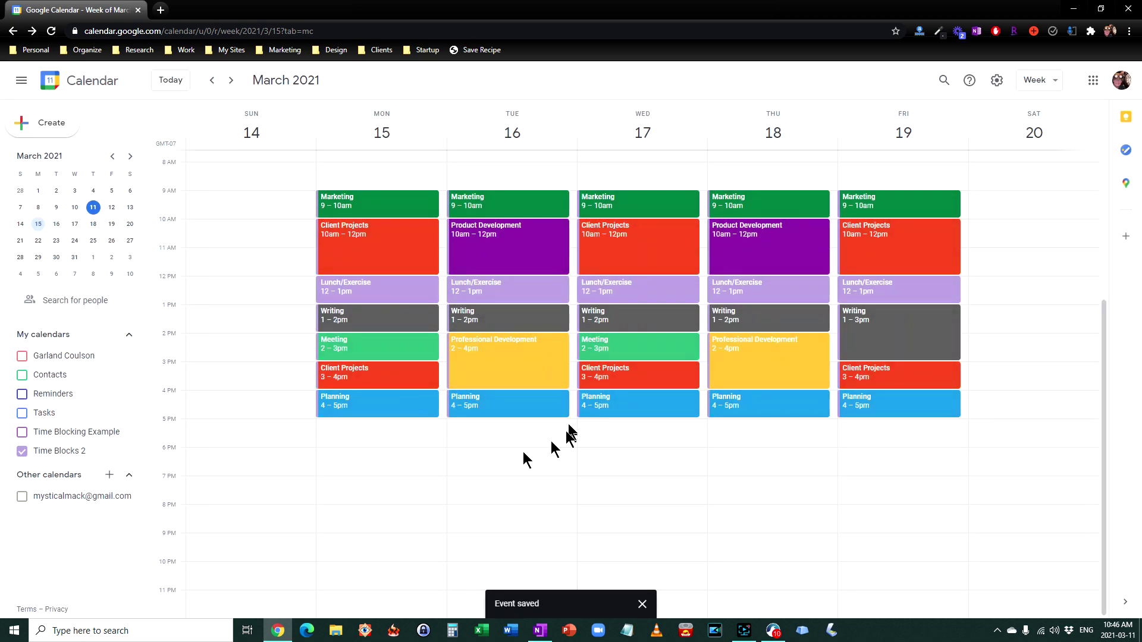